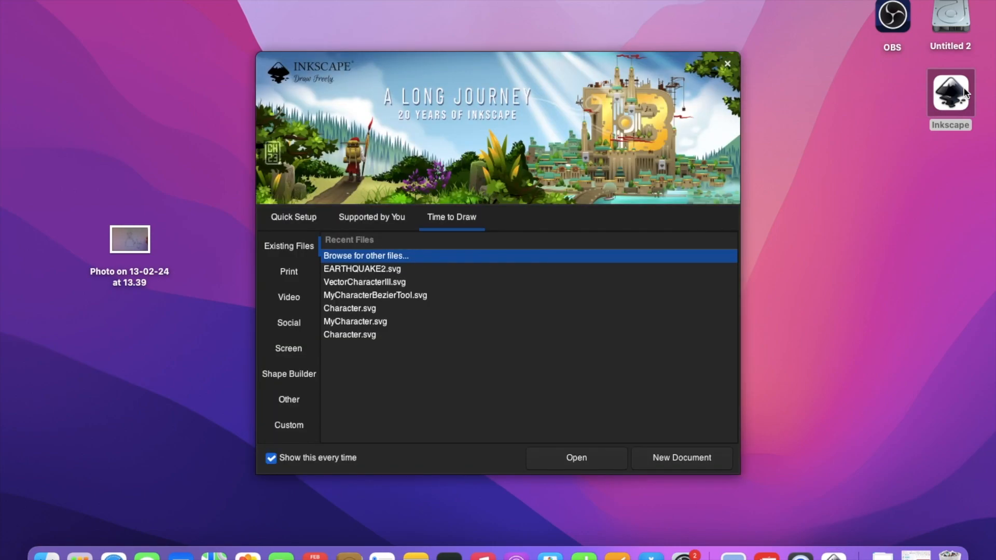
- Open the existing drawing.svg file from the Downloads folder
{"action": "left_click", "coordinate": [581, 460]}
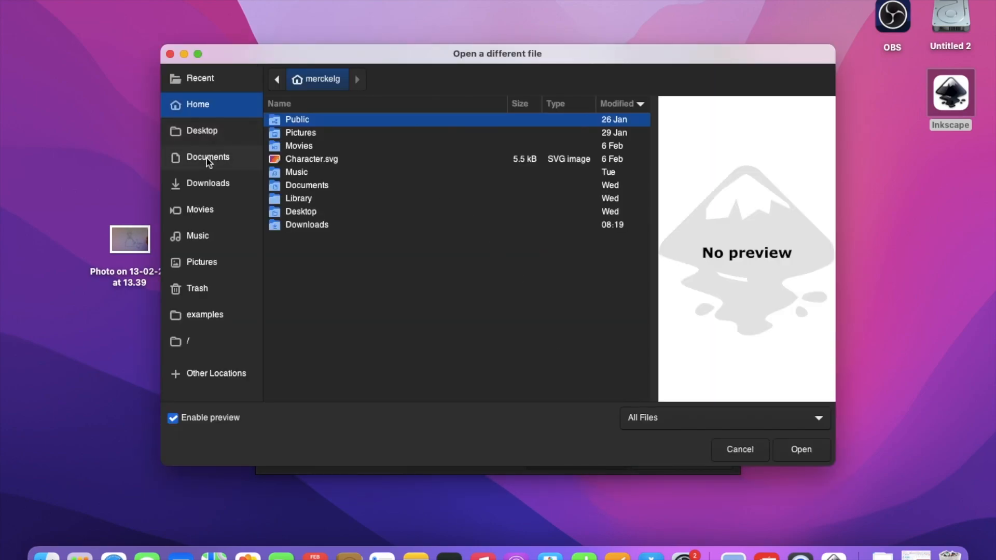
{"action": "left_click", "coordinate": [207, 158]}
{"action": "left_click", "coordinate": [208, 184]}
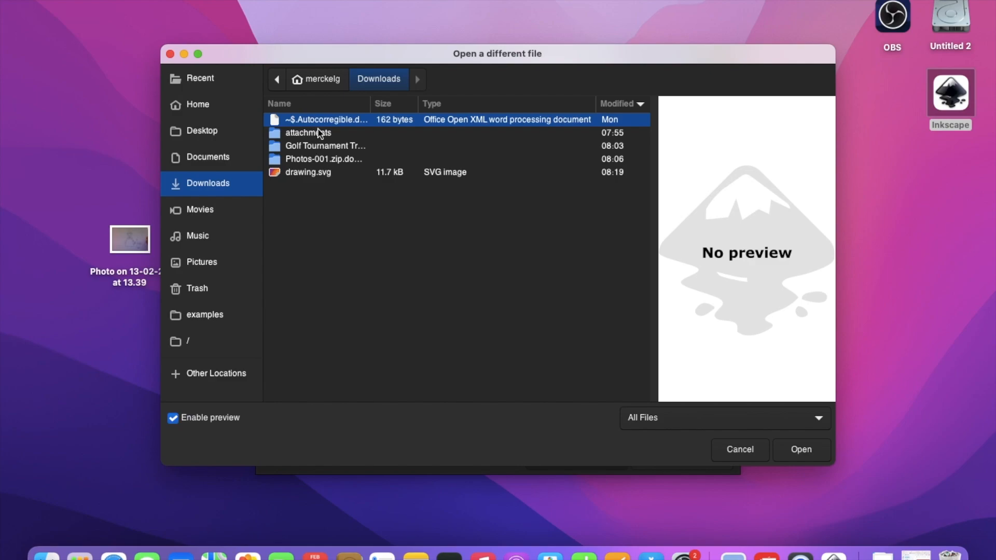
{"action": "left_click", "coordinate": [314, 176]}
{"action": "left_click", "coordinate": [799, 455]}
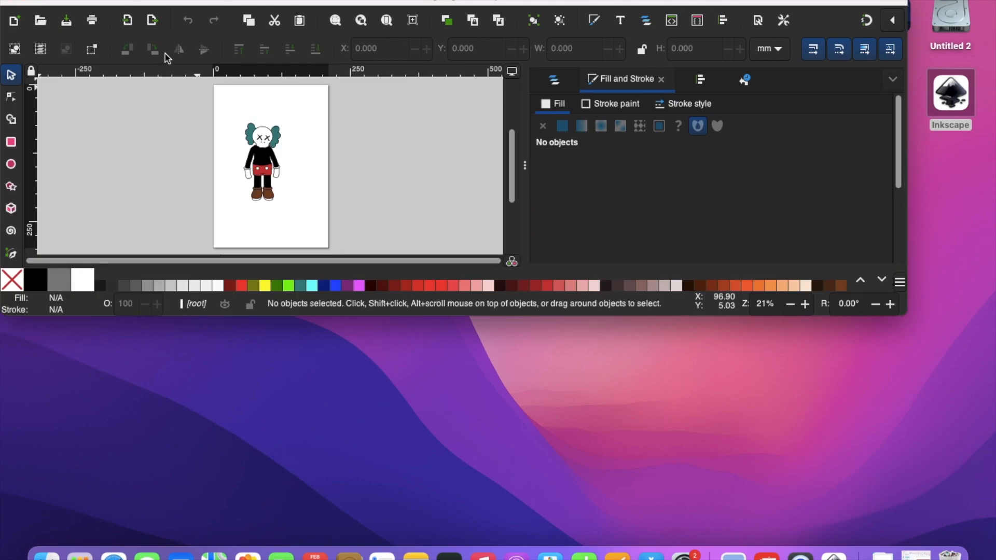
- Maximize the document window and widen the canvas by shrinking the docked Fill and Stroke area, with the character enlarged in view
{"action": "double_click", "coordinate": [46, 4]}
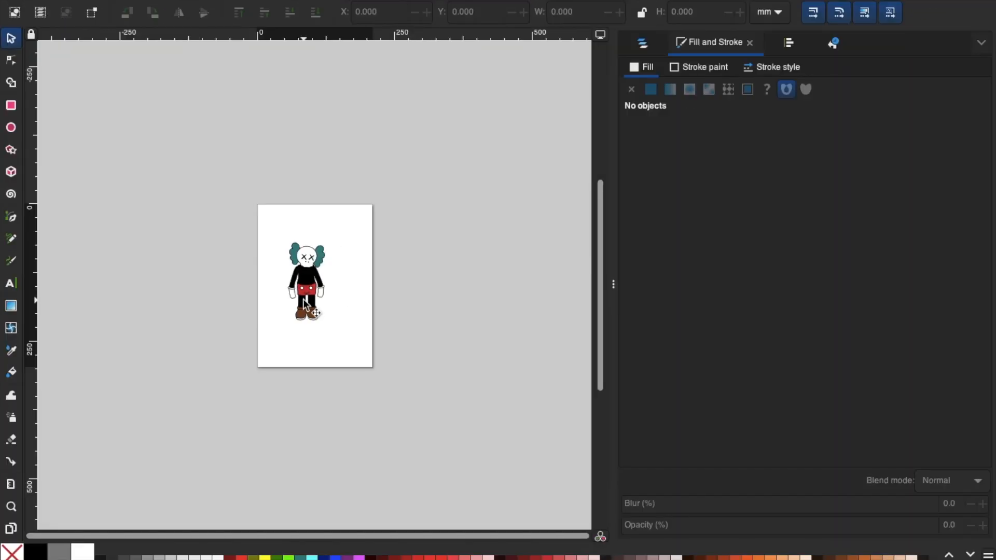
{"action": "scroll", "coordinate": [304, 300], "scroll_direction": "up", "scroll_amount": 1}
{"action": "scroll", "coordinate": [221, 246], "scroll_direction": "up", "scroll_amount": 2}
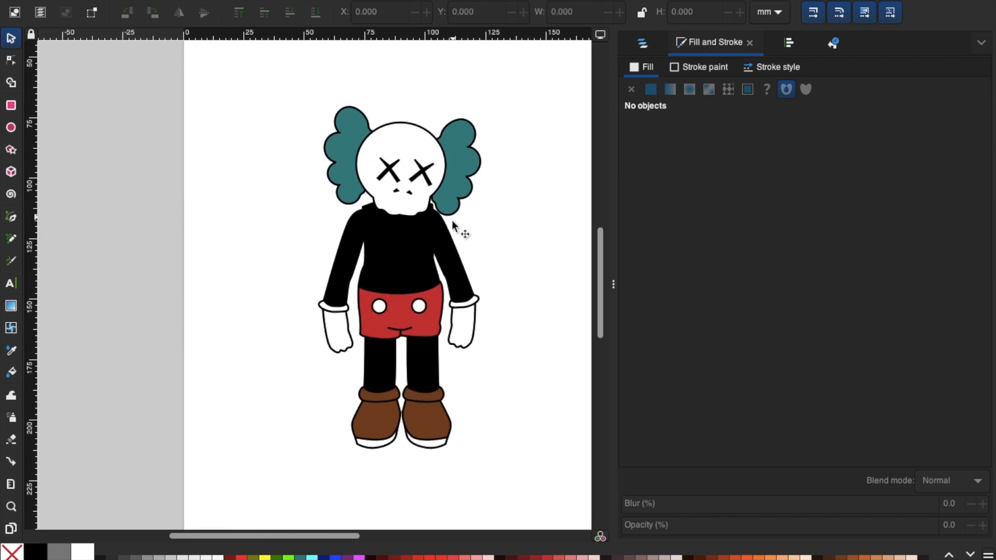
{"action": "left_click_drag", "start_coordinate": [616, 292], "coordinate": [735, 242]}
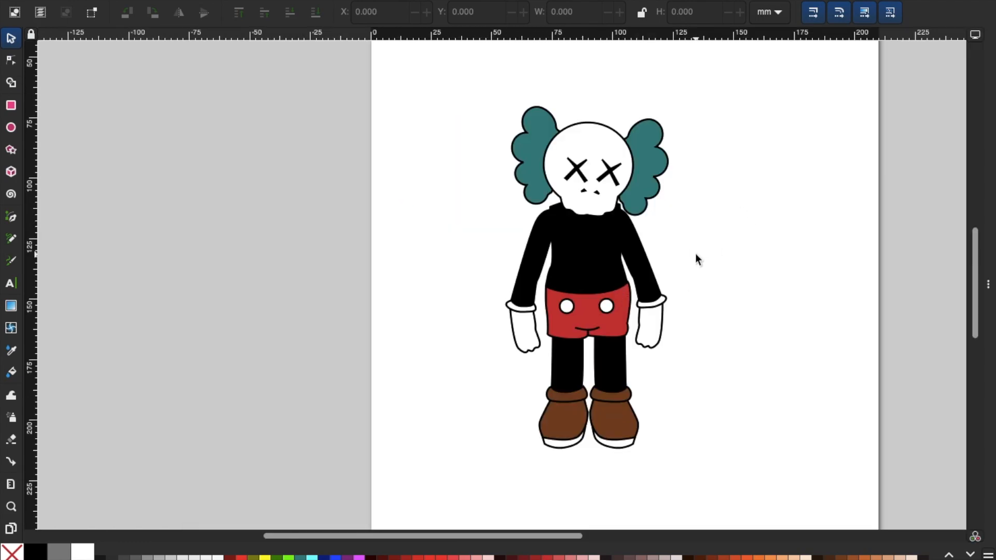
- Move the whole character towards the middle of the page, to about X 70 mm, Y 80 mm
{"action": "scroll", "coordinate": [695, 253], "scroll_direction": "up", "scroll_amount": 1}
{"action": "scroll", "coordinate": [691, 254], "scroll_direction": "down", "scroll_amount": 1}
{"action": "scroll", "coordinate": [691, 254], "scroll_direction": "right", "scroll_amount": 1}
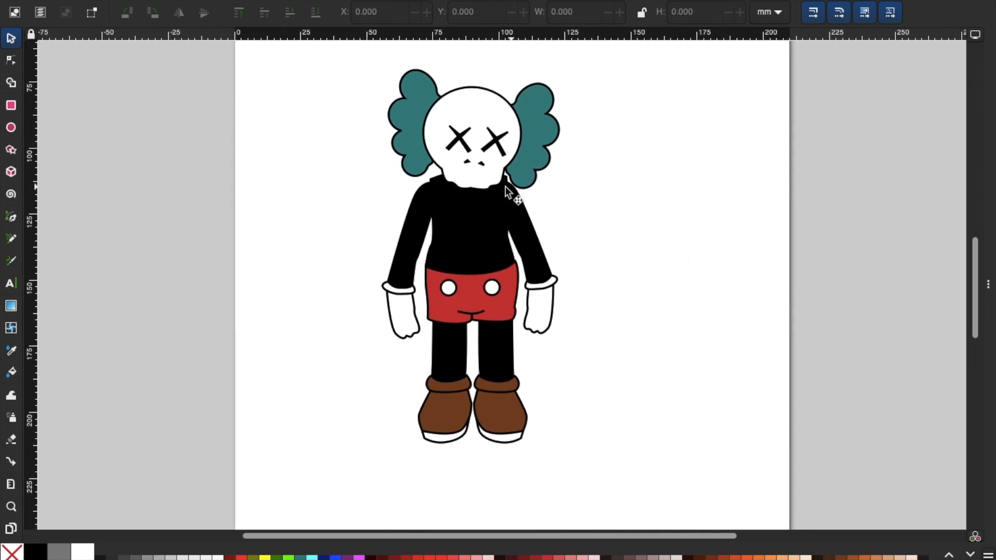
{"action": "left_click", "coordinate": [512, 148]}
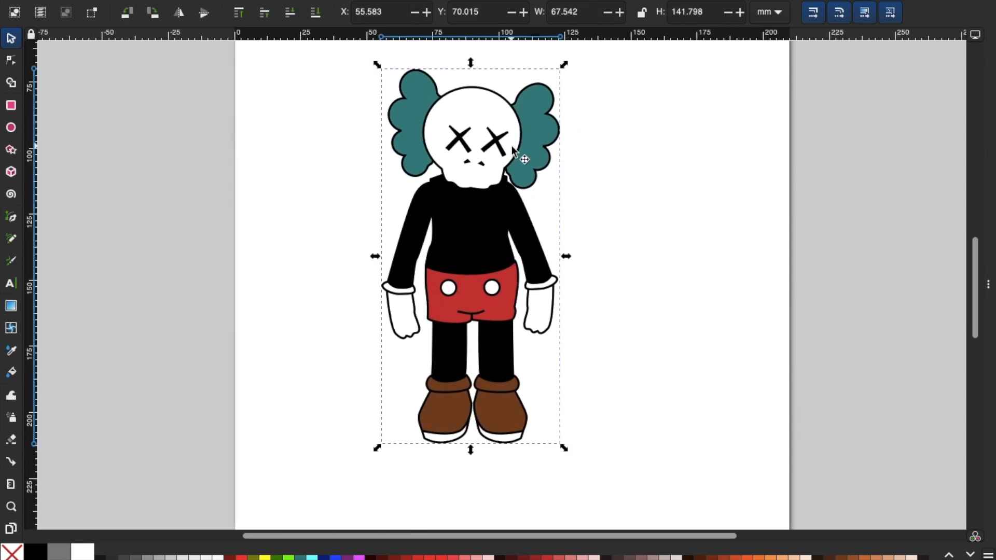
{"action": "mouse_move", "coordinate": [524, 147]}
{"action": "left_mouse_down"}
{"action": "mouse_move", "coordinate": [631, 158]}
{"action": "mouse_move", "coordinate": [514, 164]}
{"action": "mouse_move", "coordinate": [619, 158]}
{"action": "mouse_move", "coordinate": [554, 175]}
{"action": "left_mouse_up"}
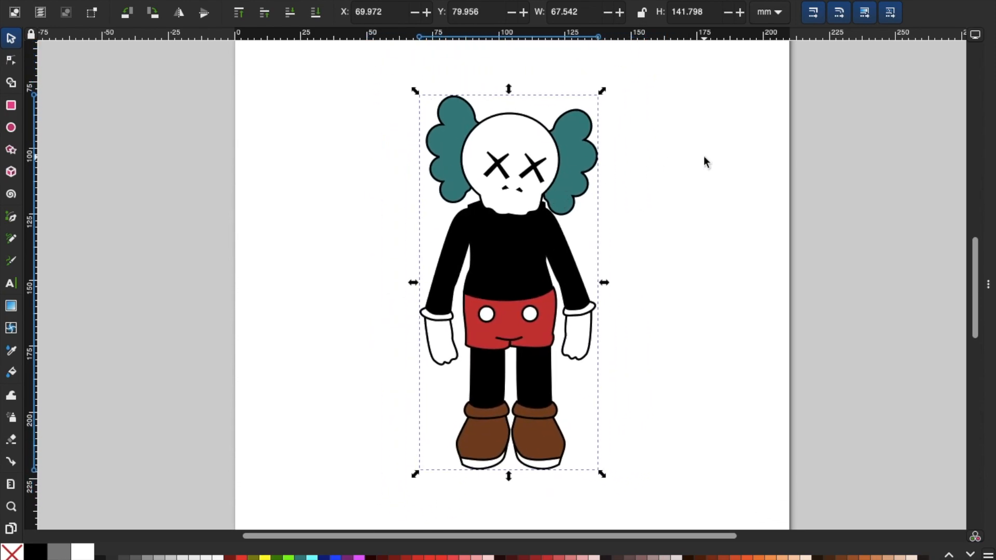
- Select the head, torso, arms and legs in turn to check that each body part is its own group
{"action": "left_click", "coordinate": [569, 157], "text": "ctrl"}
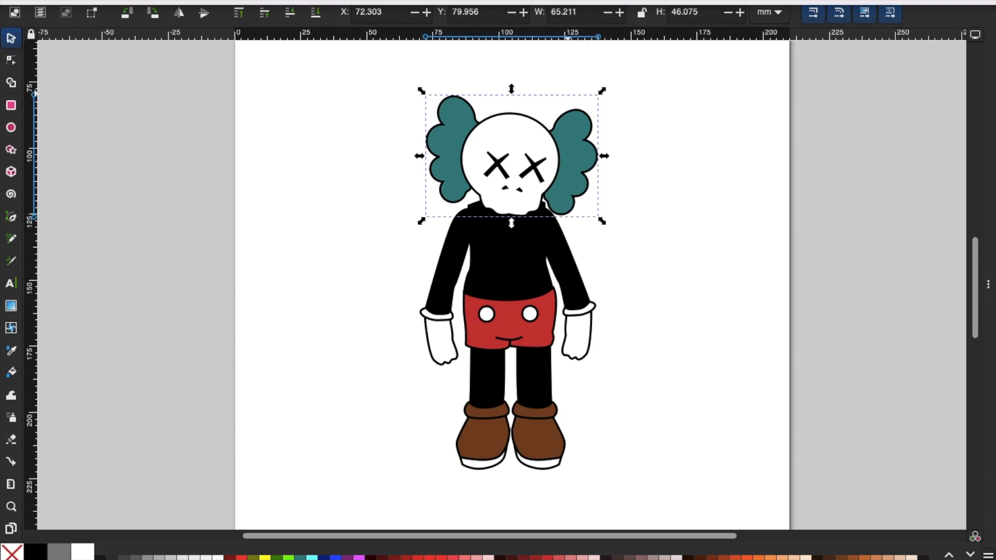
{"action": "left_click", "coordinate": [537, 282], "text": "ctrl"}
{"action": "left_click", "coordinate": [547, 157], "text": "ctrl"}
{"action": "left_click", "coordinate": [564, 255], "text": "ctrl"}
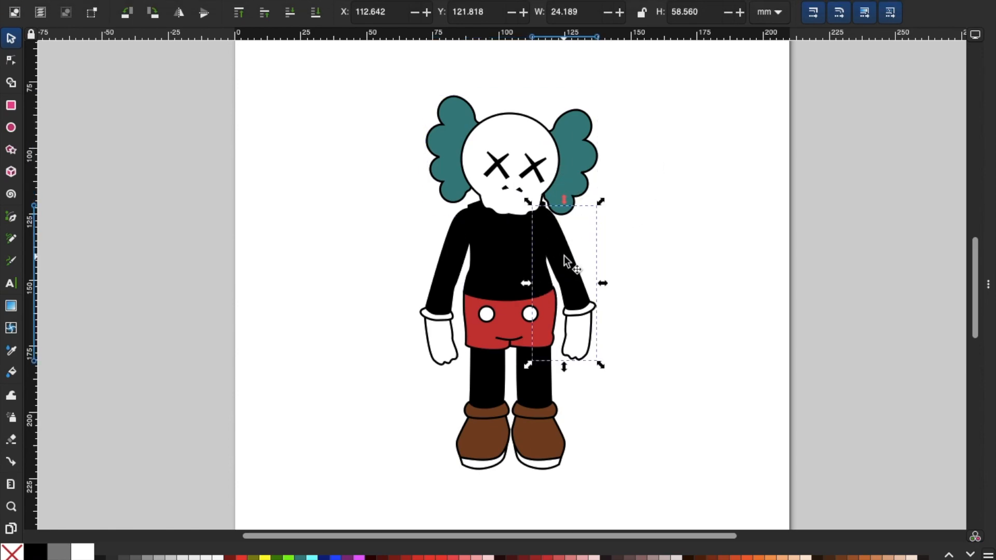
{"action": "left_click", "coordinate": [442, 288], "text": "ctrl"}
{"action": "left_click", "coordinate": [491, 411], "text": "ctrl"}
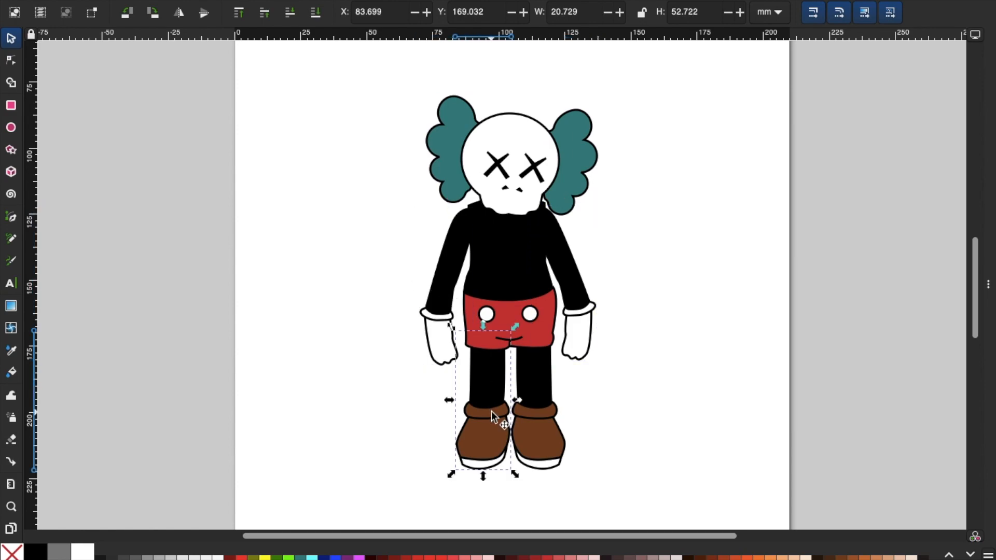
{"action": "left_click", "coordinate": [537, 429], "text": "ctrl"}
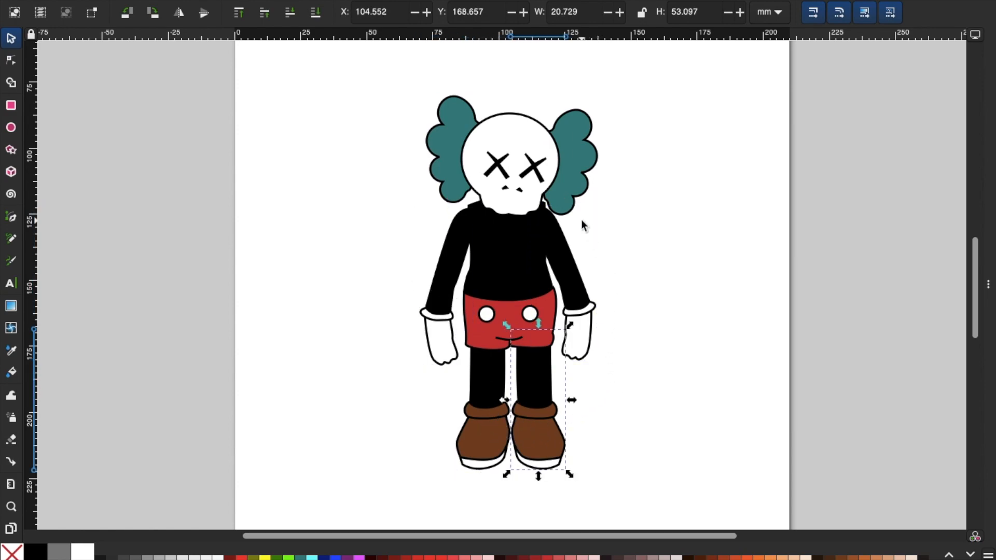
- Move the head group slightly down onto the neck, to about X 72.2 mm, Y 82.3 mm
{"action": "scroll", "coordinate": [583, 222], "scroll_direction": "up", "scroll_amount": 2}
{"action": "scroll", "coordinate": [559, 203], "scroll_direction": "up", "scroll_amount": 4}
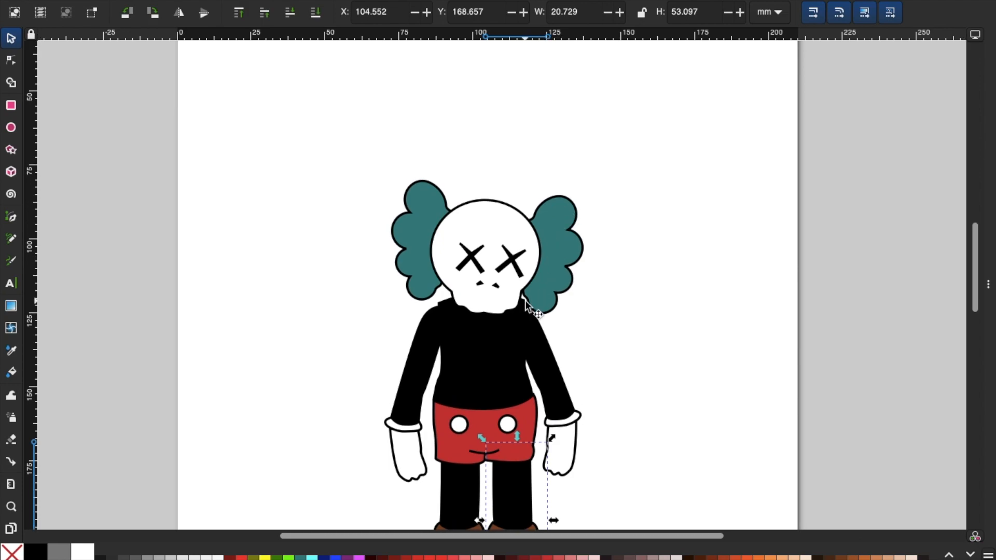
{"action": "scroll", "coordinate": [524, 300], "scroll_direction": "down", "scroll_amount": 5}
{"action": "scroll", "coordinate": [525, 301], "scroll_direction": "up", "scroll_amount": 2}
{"action": "scroll", "coordinate": [562, 211], "scroll_direction": "up", "scroll_amount": 2}
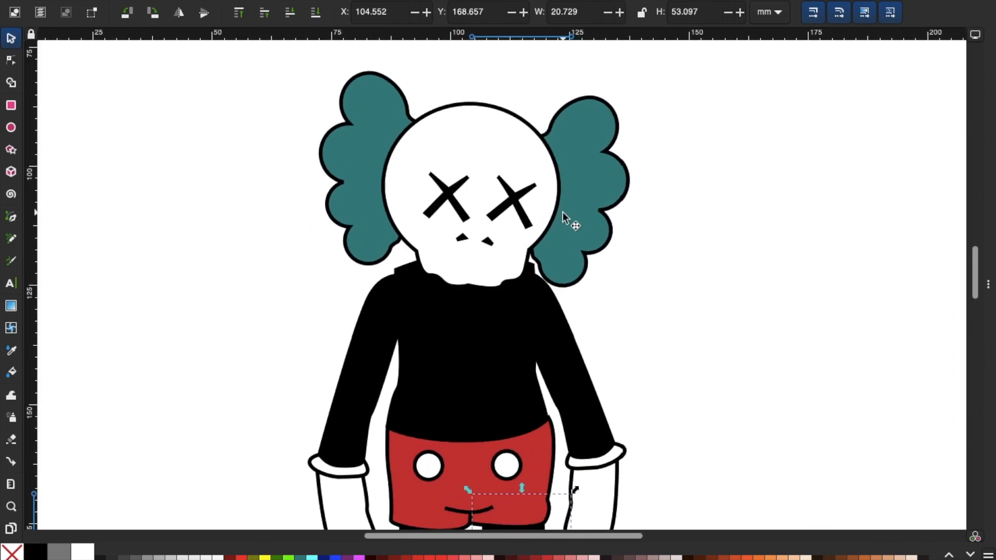
{"action": "left_click", "coordinate": [508, 200]}
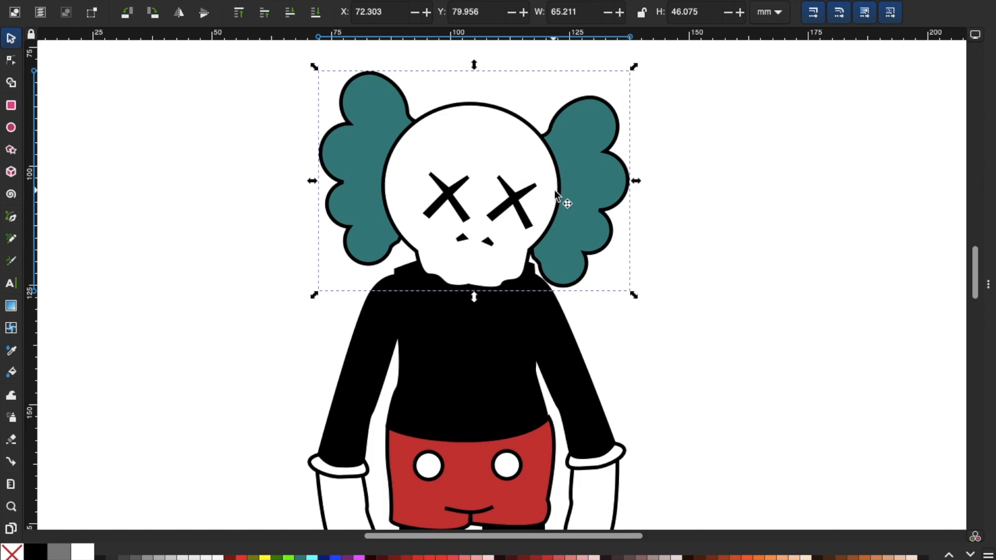
{"action": "mouse_move", "coordinate": [522, 192]}
{"action": "left_mouse_down"}
{"action": "mouse_move", "coordinate": [469, 166]}
{"action": "mouse_move", "coordinate": [531, 189]}
{"action": "mouse_move", "coordinate": [523, 200]}
{"action": "left_mouse_up"}
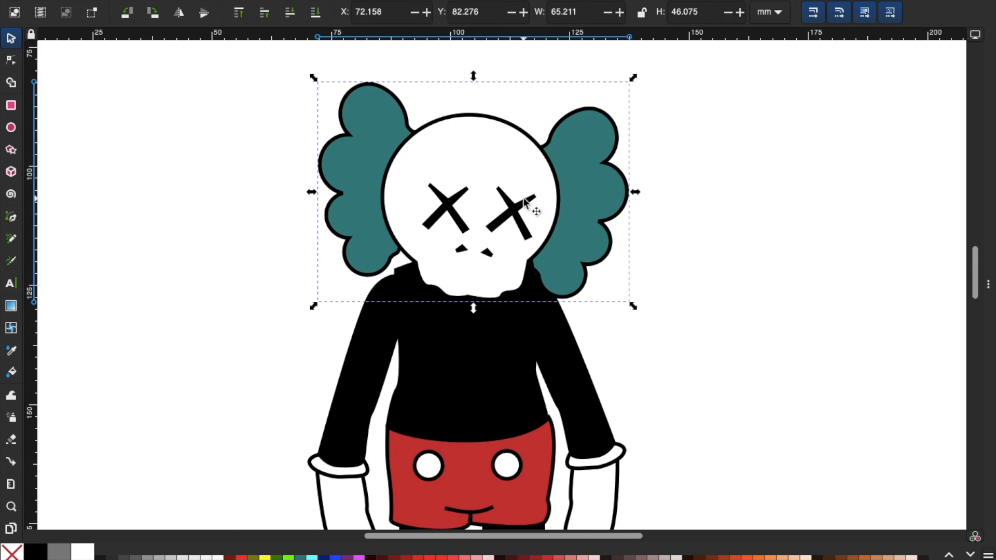
- Try rotating the head counterclockwise about its default centre, and undo the rotation
{"action": "left_click", "coordinate": [525, 201]}
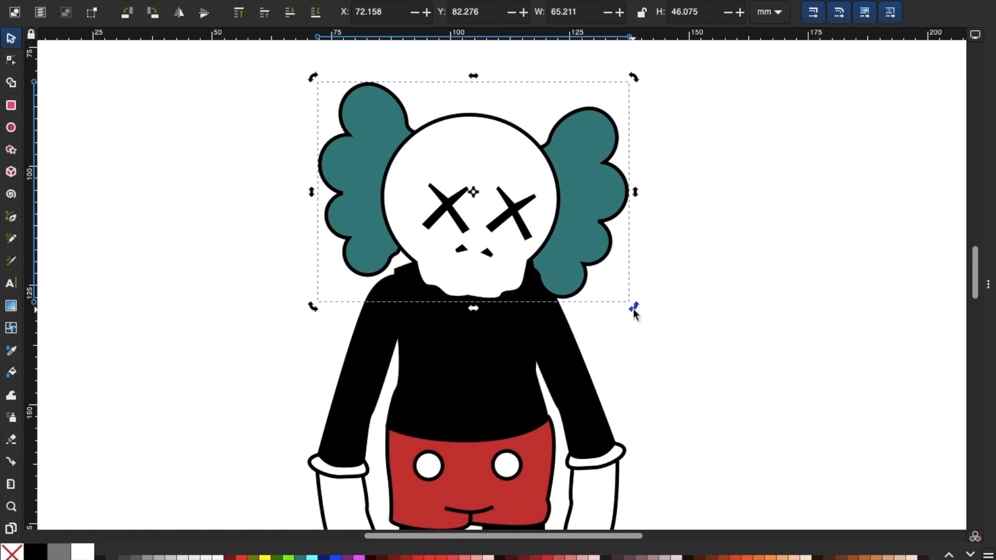
{"action": "left_click_drag", "start_coordinate": [634, 311], "coordinate": [633, 207]}
{"action": "key", "text": "Escape"}
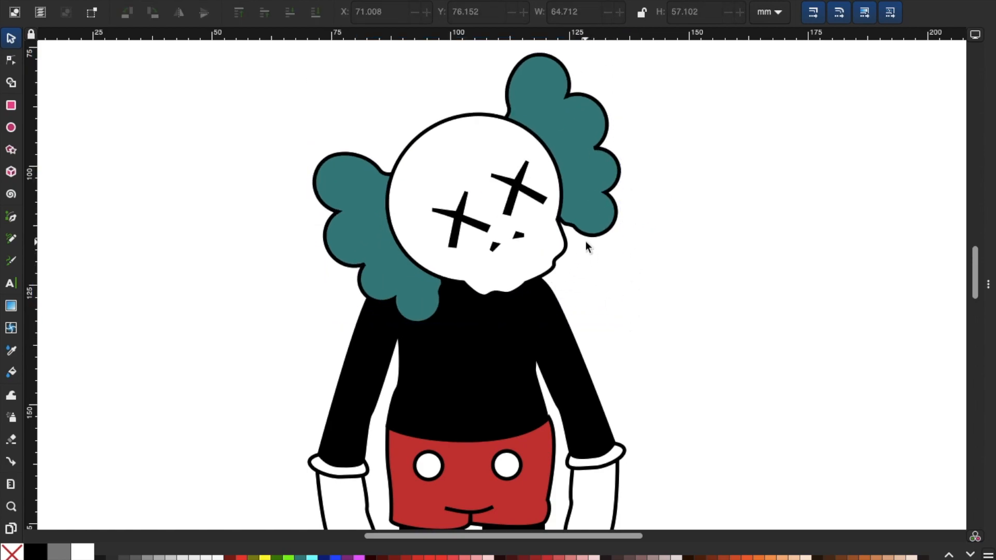
{"action": "key", "text": "ctrl+z"}
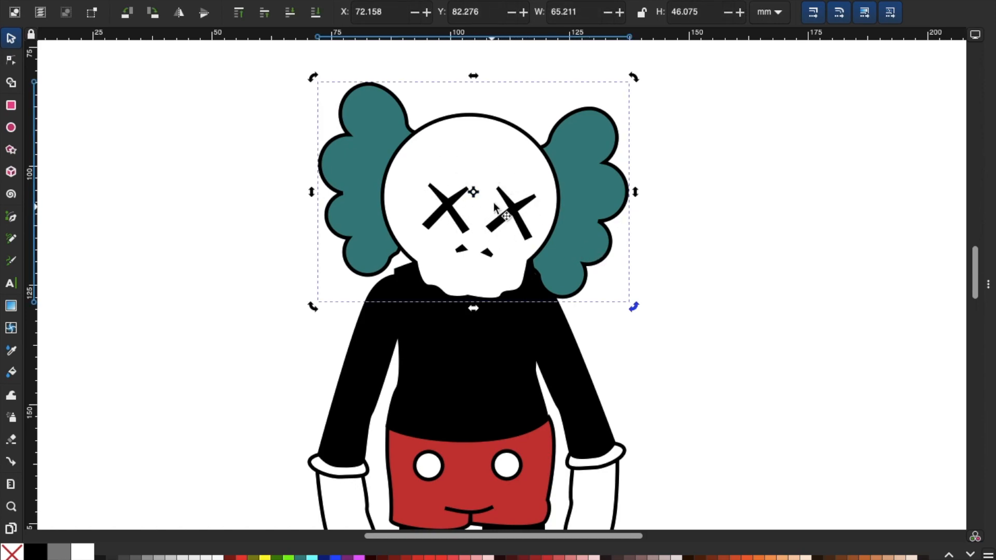
- Try moving the head's rotation centre up onto the forehead, and return to the Selector tool
{"action": "left_click_drag", "start_coordinate": [473, 192], "coordinate": [468, 158]}
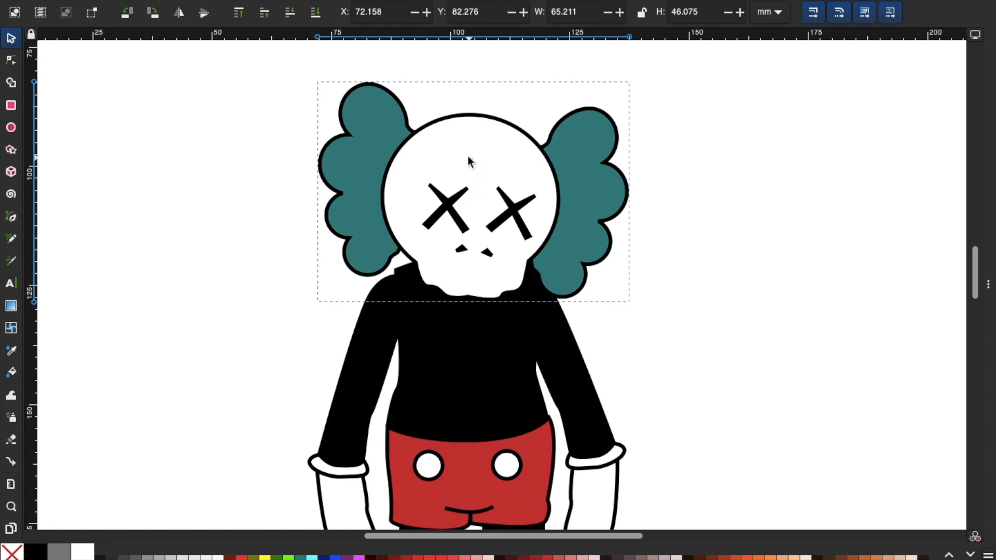
{"action": "left_click_drag", "start_coordinate": [474, 200], "coordinate": [490, 139]}
{"action": "left_click", "coordinate": [482, 129]}
{"action": "left_click", "coordinate": [482, 160]}
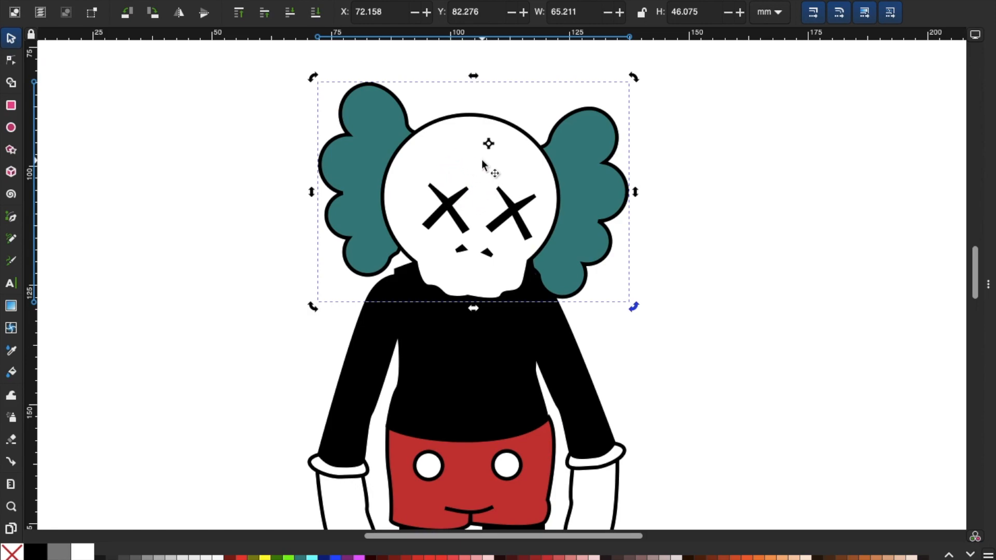
{"action": "left_click", "coordinate": [488, 156]}
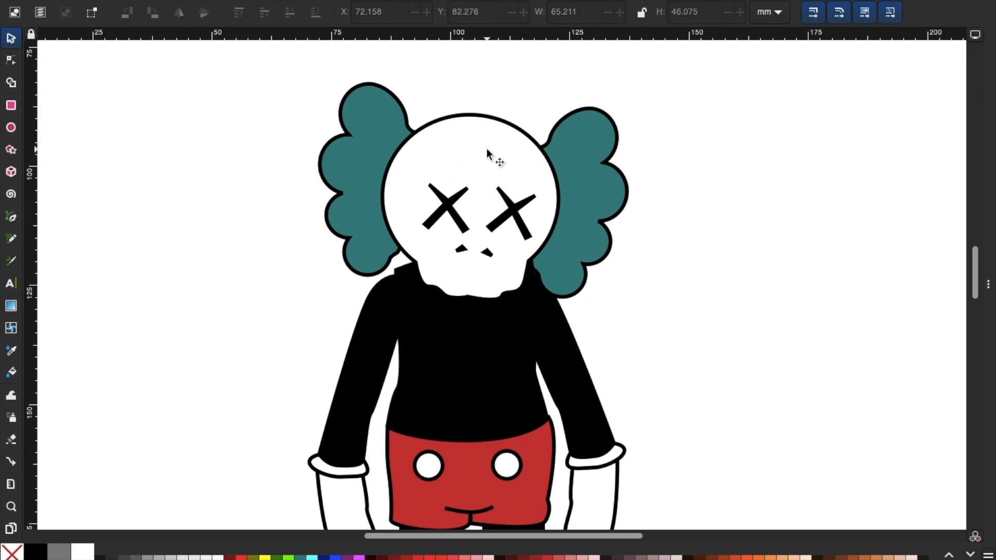
{"action": "double_click", "coordinate": [487, 138]}
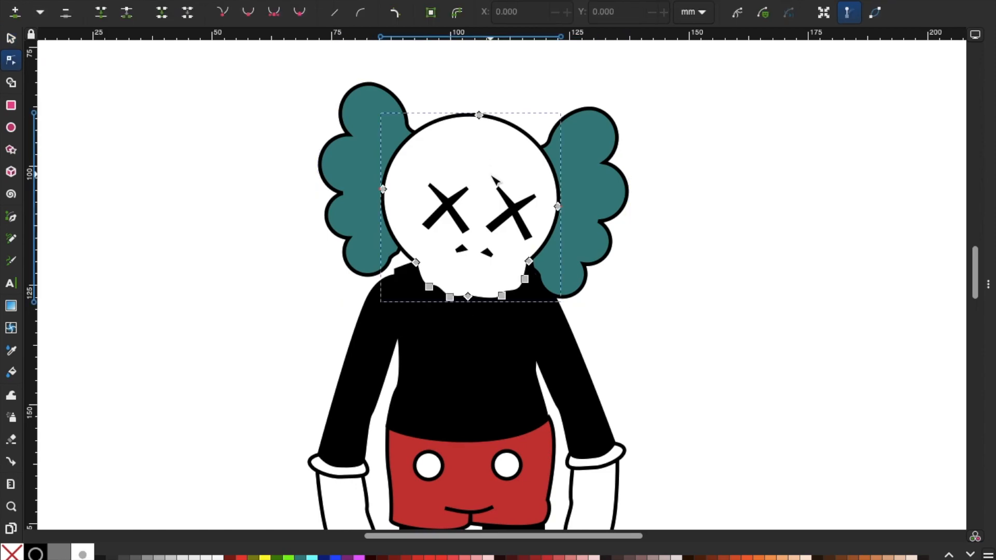
{"action": "left_click", "coordinate": [10, 37]}
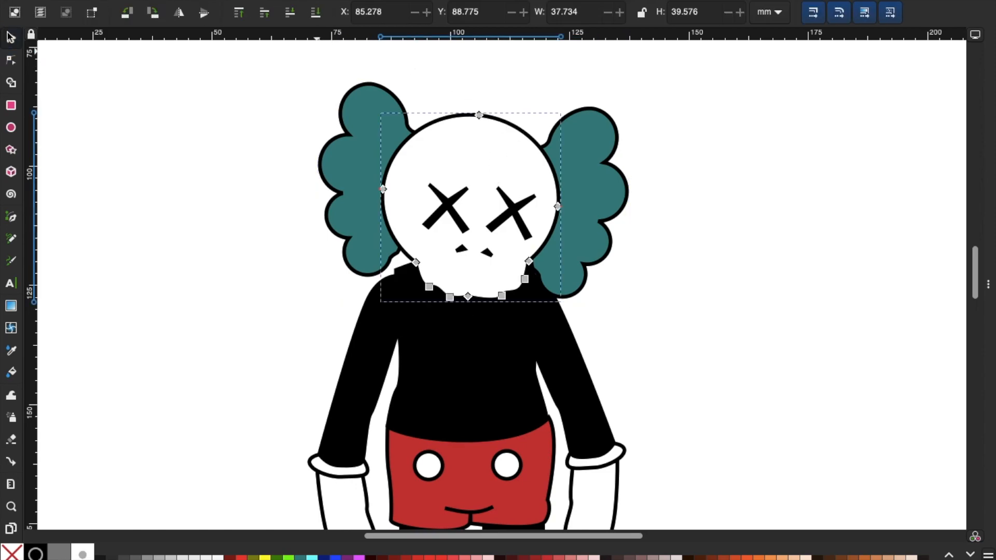
- Place the head's rotation centre at the chin and try turning the head about it
{"action": "left_click", "coordinate": [259, 141]}
{"action": "left_click", "coordinate": [371, 145]}
{"action": "left_click", "coordinate": [436, 155]}
{"action": "left_click_drag", "start_coordinate": [473, 195], "coordinate": [477, 234]}
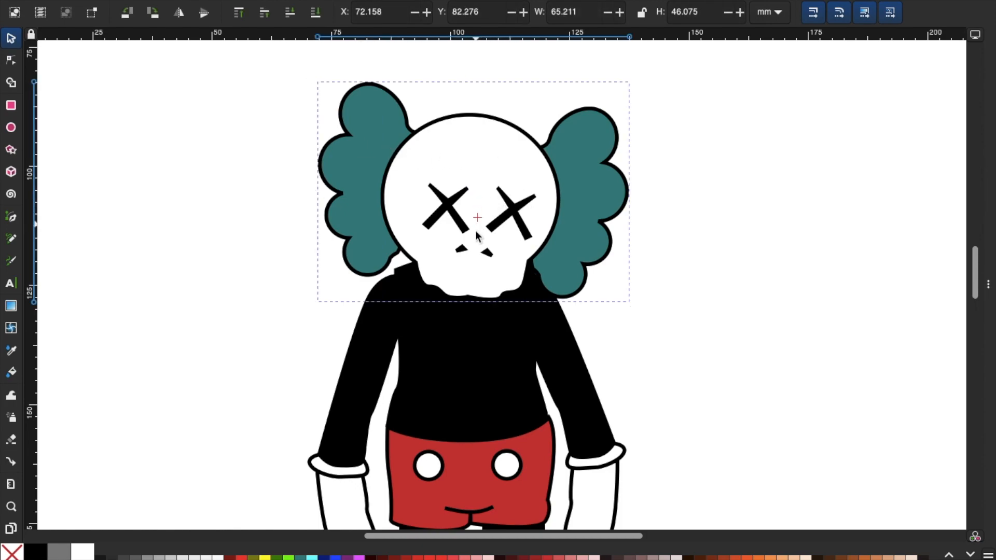
{"action": "left_click_drag", "start_coordinate": [469, 287], "coordinate": [469, 288]}
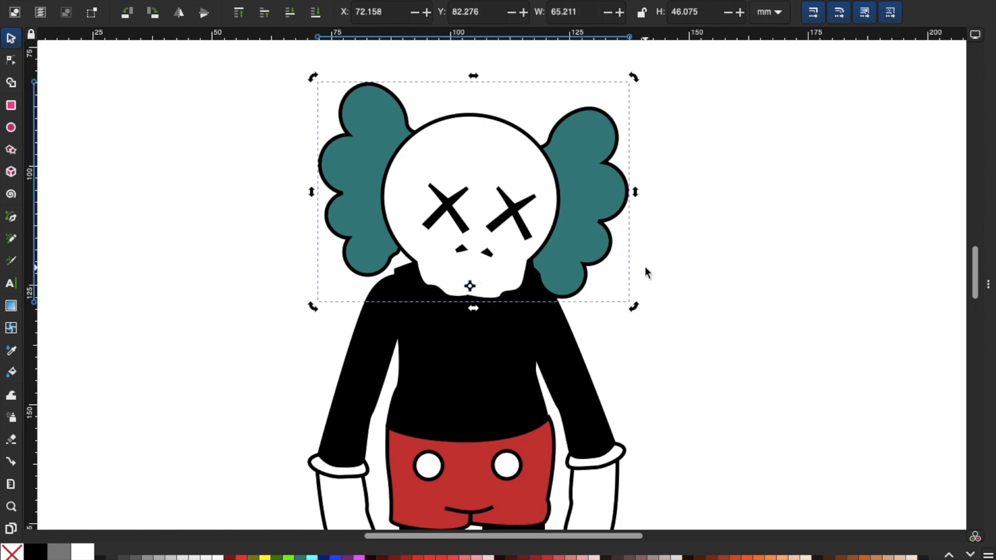
{"action": "mouse_move", "coordinate": [633, 308]}
{"action": "left_mouse_down"}
{"action": "mouse_move", "coordinate": [618, 247]}
{"action": "mouse_move", "coordinate": [644, 303]}
{"action": "mouse_move", "coordinate": [638, 351]}
{"action": "mouse_move", "coordinate": [619, 275]}
{"action": "mouse_move", "coordinate": [641, 309]}
{"action": "mouse_move", "coordinate": [641, 343]}
{"action": "mouse_move", "coordinate": [631, 308]}
{"action": "mouse_move", "coordinate": [643, 318]}
{"action": "left_mouse_up"}
{"action": "left_click", "coordinate": [693, 147]}
- Select the whole head, set its rotation centre at the neck, and tilt the head slightly counterclockwise
{"action": "left_click_drag", "start_coordinate": [271, 72], "coordinate": [702, 312]}
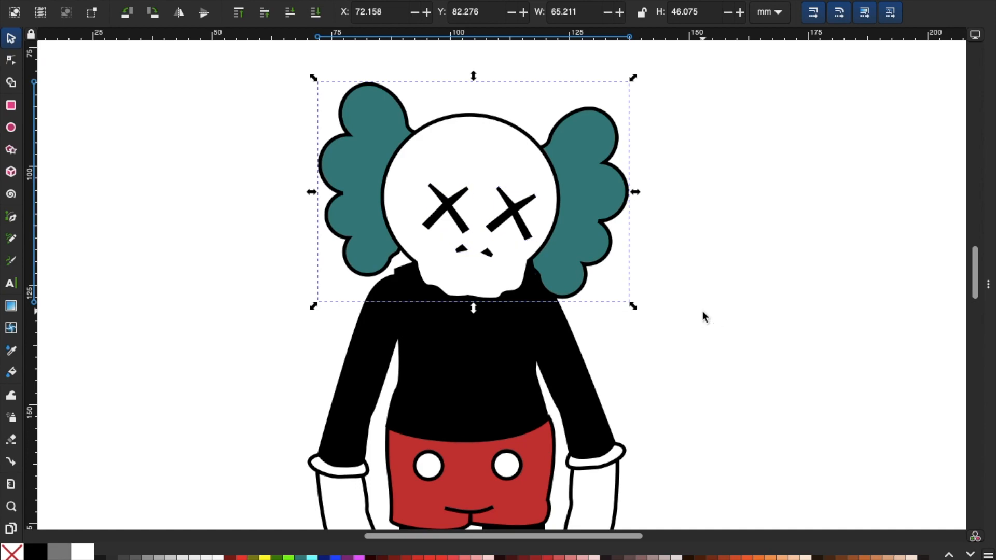
{"action": "left_click", "coordinate": [530, 148]}
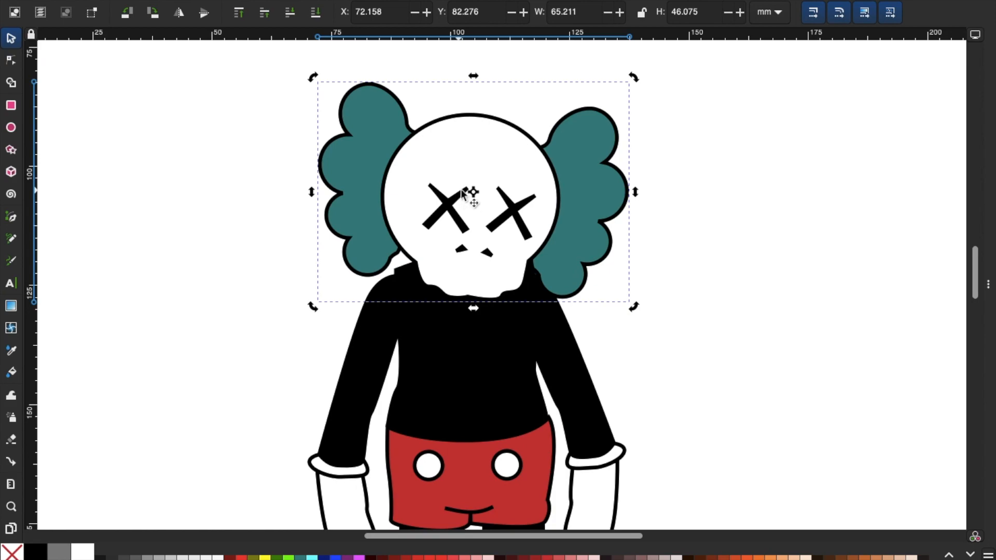
{"action": "left_click_drag", "start_coordinate": [473, 193], "coordinate": [472, 285]}
{"action": "left_click_drag", "start_coordinate": [636, 308], "coordinate": [672, 277]}
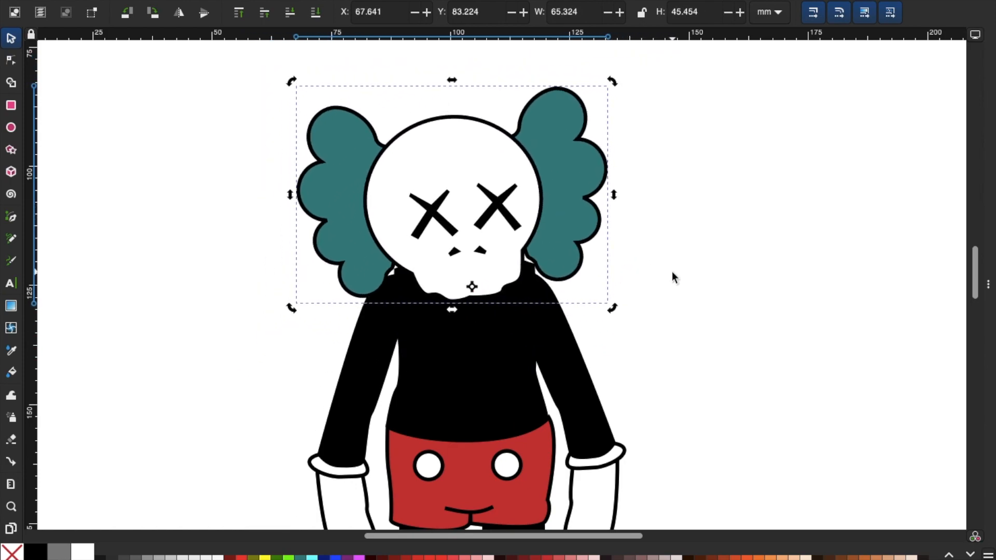
- Move the tilted head up to about X 67.8 mm, Y 77.6 mm, and fine-tune its tilt about the neck
{"action": "scroll", "coordinate": [671, 272], "scroll_direction": "down", "scroll_amount": 2}
{"action": "left_click", "coordinate": [683, 242]}
{"action": "left_click", "coordinate": [513, 186]}
{"action": "left_click_drag", "start_coordinate": [515, 193], "coordinate": [507, 156]}
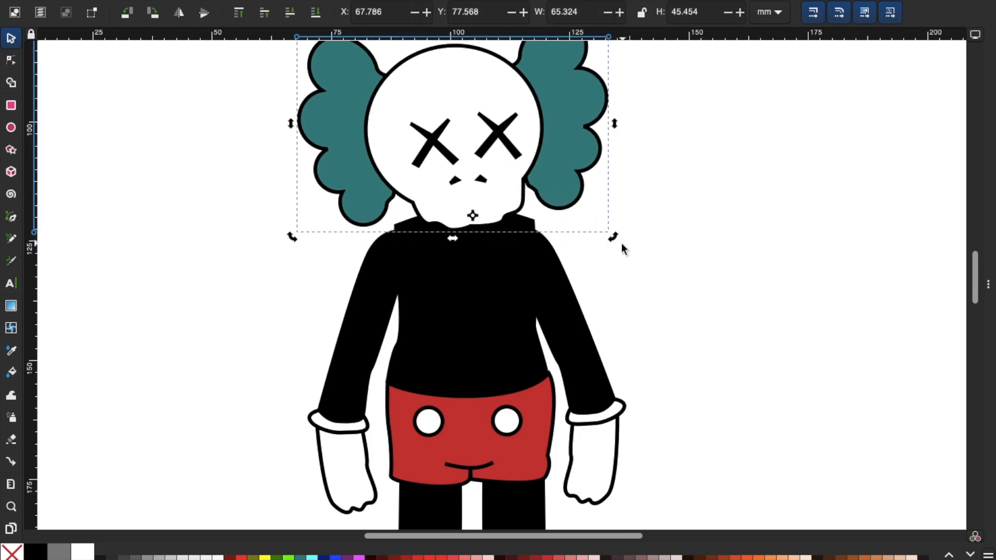
{"action": "mouse_move", "coordinate": [612, 234]}
{"action": "left_mouse_down"}
{"action": "mouse_move", "coordinate": [604, 260]}
{"action": "mouse_move", "coordinate": [566, 300]}
{"action": "mouse_move", "coordinate": [618, 218]}
{"action": "mouse_move", "coordinate": [622, 241]}
{"action": "left_mouse_up"}
{"action": "left_click", "coordinate": [649, 273]}
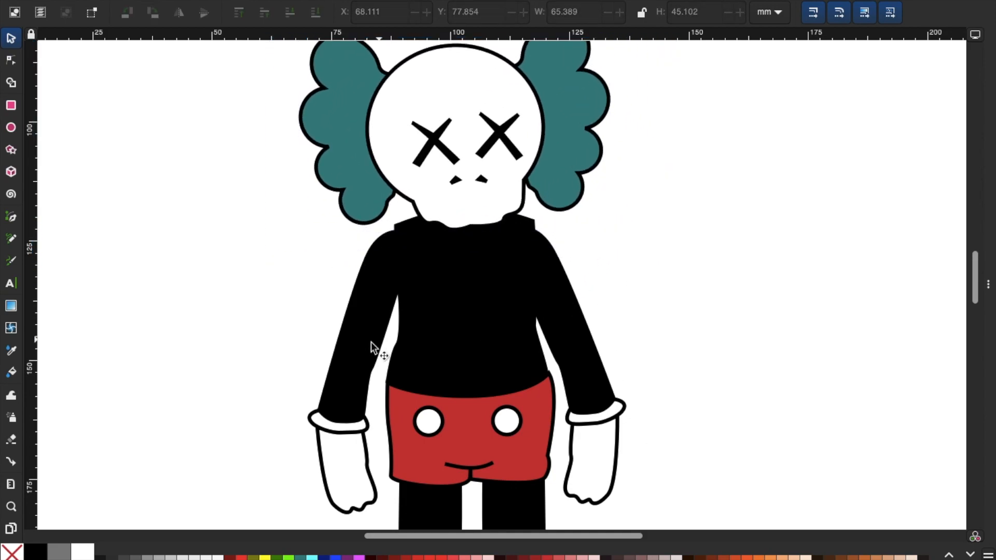
- Set the rotation centre of the arm on the drawing's left side at the shoulder and swing the arm outward
{"action": "left_click", "coordinate": [366, 344]}
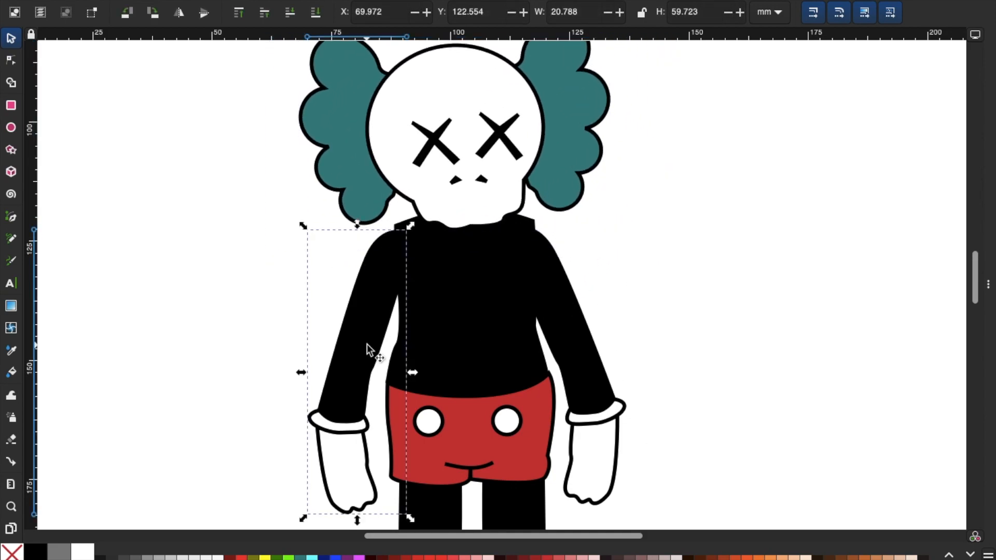
{"action": "left_click", "coordinate": [366, 344]}
{"action": "left_click_drag", "start_coordinate": [357, 373], "coordinate": [359, 350]}
{"action": "left_click_drag", "start_coordinate": [385, 275], "coordinate": [392, 261]}
{"action": "mouse_move", "coordinate": [304, 228]}
{"action": "left_mouse_down"}
{"action": "mouse_move", "coordinate": [385, 149]}
{"action": "mouse_move", "coordinate": [250, 239]}
{"action": "mouse_move", "coordinate": [451, 184]}
{"action": "mouse_move", "coordinate": [307, 232]}
{"action": "mouse_move", "coordinate": [456, 197]}
{"action": "mouse_move", "coordinate": [311, 218]}
{"action": "left_mouse_up"}
- Set the rotation centre of the arm on the drawing's right side at the shoulder and swing the arm slightly outward
{"action": "left_click", "coordinate": [543, 319]}
{"action": "left_click", "coordinate": [557, 318]}
{"action": "left_click_drag", "start_coordinate": [571, 367], "coordinate": [556, 295]}
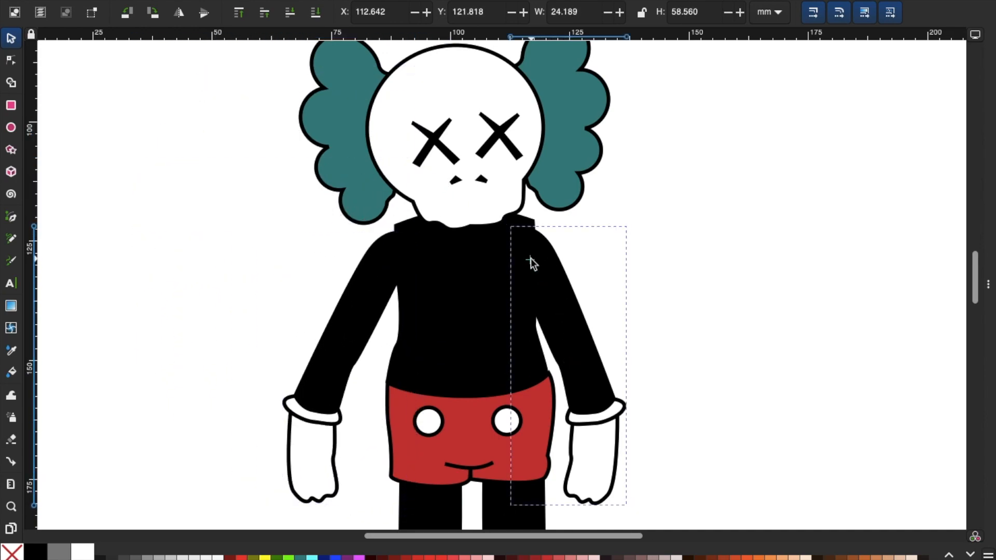
{"action": "left_click_drag", "start_coordinate": [530, 250], "coordinate": [528, 250]}
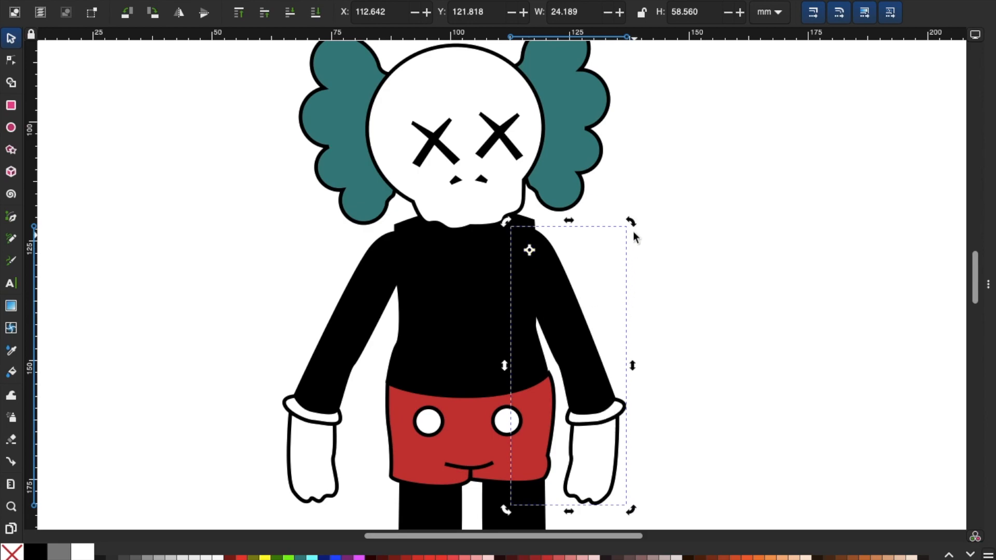
{"action": "mouse_move", "coordinate": [632, 229]}
{"action": "left_mouse_down"}
{"action": "mouse_move", "coordinate": [542, 173]}
{"action": "mouse_move", "coordinate": [630, 226]}
{"action": "left_mouse_up"}
- Try rotating the torso and shorts group about its centre
{"action": "left_click", "coordinate": [444, 318]}
{"action": "scroll", "coordinate": [494, 334], "scroll_direction": "down", "scroll_amount": 2}
{"action": "left_click", "coordinate": [488, 284]}
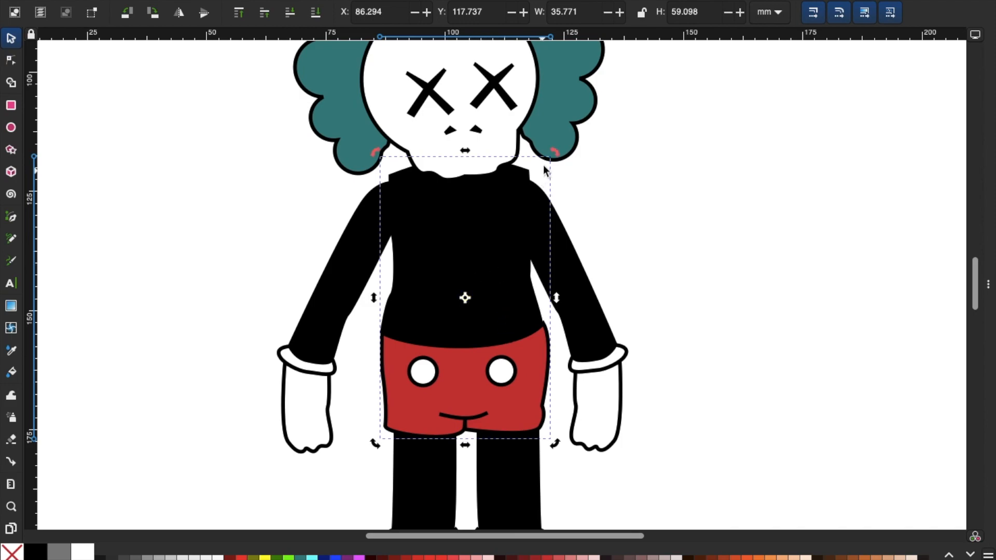
{"action": "mouse_move", "coordinate": [554, 152]}
{"action": "left_mouse_down"}
{"action": "mouse_move", "coordinate": [567, 161]}
{"action": "mouse_move", "coordinate": [545, 148]}
{"action": "mouse_move", "coordinate": [573, 160]}
{"action": "mouse_move", "coordinate": [559, 152]}
{"action": "left_mouse_up"}
- Place the rotation centre of the leg on the drawing's left side at the hip, test swinging the leg, and undo the swing
{"action": "scroll", "coordinate": [594, 261], "scroll_direction": "down", "scroll_amount": 5}
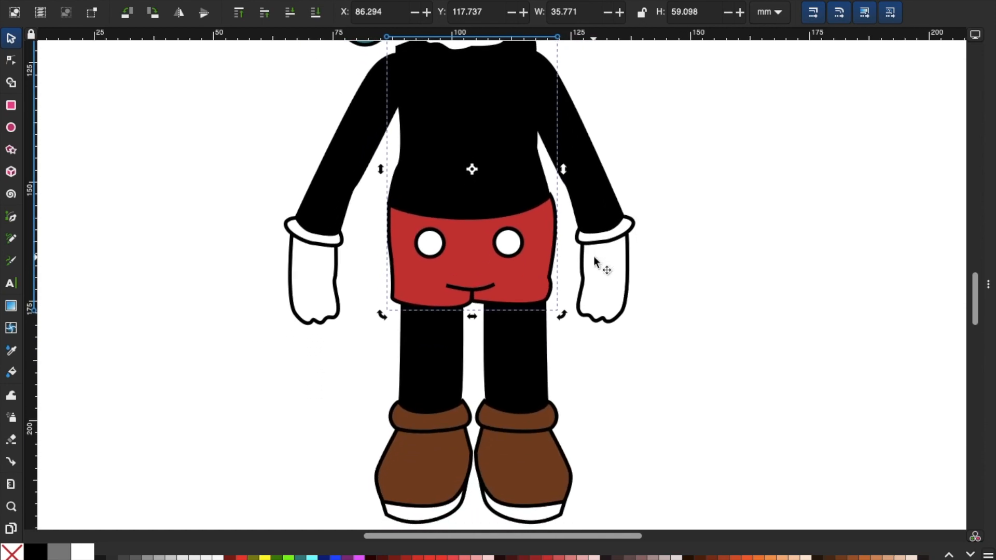
{"action": "left_click", "coordinate": [413, 355]}
{"action": "left_click", "coordinate": [413, 356]}
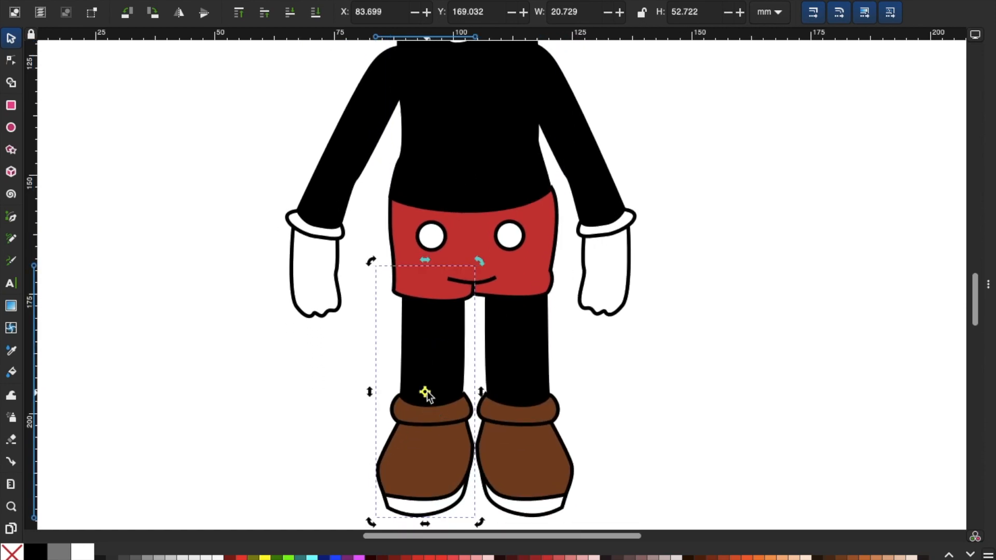
{"action": "left_click_drag", "start_coordinate": [426, 393], "coordinate": [431, 285]}
{"action": "mouse_move", "coordinate": [471, 259]}
{"action": "left_mouse_down"}
{"action": "mouse_move", "coordinate": [495, 272]}
{"action": "mouse_move", "coordinate": [462, 282]}
{"action": "mouse_move", "coordinate": [507, 286]}
{"action": "mouse_move", "coordinate": [458, 266]}
{"action": "left_mouse_up"}
{"action": "key", "text": "ctrl+z"}
- Move the rotation centre of the leg on the drawing's right side up to the hip and deselect the leg
{"action": "left_click", "coordinate": [516, 366]}
{"action": "left_click", "coordinate": [516, 366]}
{"action": "left_click_drag", "start_coordinate": [520, 395], "coordinate": [528, 349]}
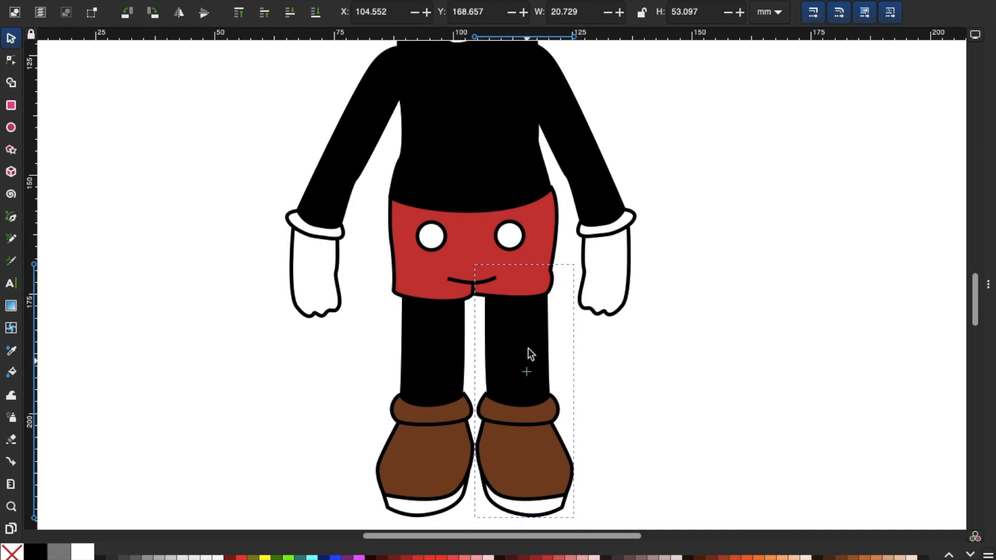
{"action": "left_click_drag", "start_coordinate": [521, 288], "coordinate": [520, 288]}
{"action": "left_click", "coordinate": [664, 326]}
- Export the page as a PNG named 1.png in the Downloads folder
{"action": "scroll", "coordinate": [675, 275], "scroll_direction": "up", "scroll_amount": 5}
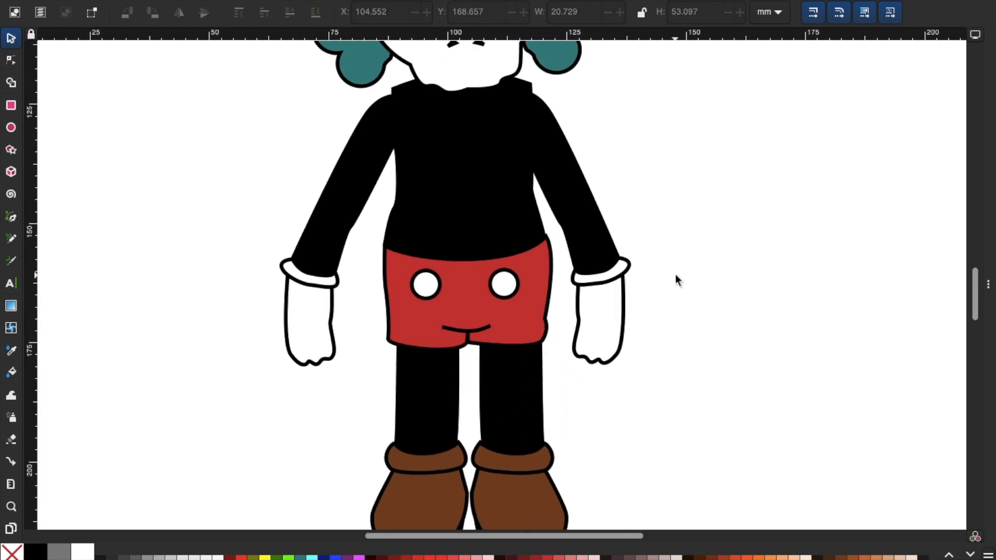
{"action": "scroll", "coordinate": [675, 275], "scroll_direction": "down", "scroll_amount": 1}
{"action": "scroll", "coordinate": [675, 275], "scroll_direction": "right", "scroll_amount": 3}
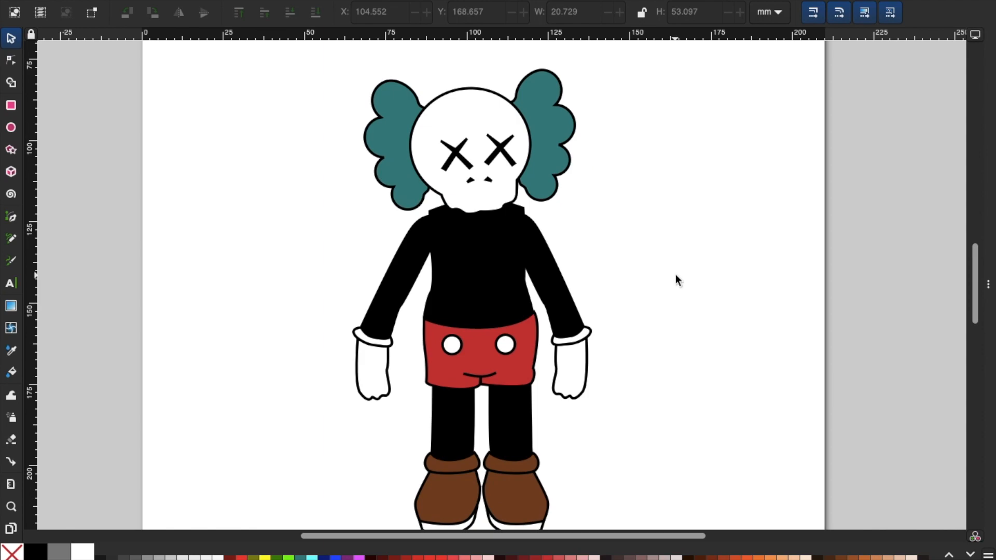
{"action": "scroll", "coordinate": [675, 278], "scroll_direction": "right", "scroll_amount": 2}
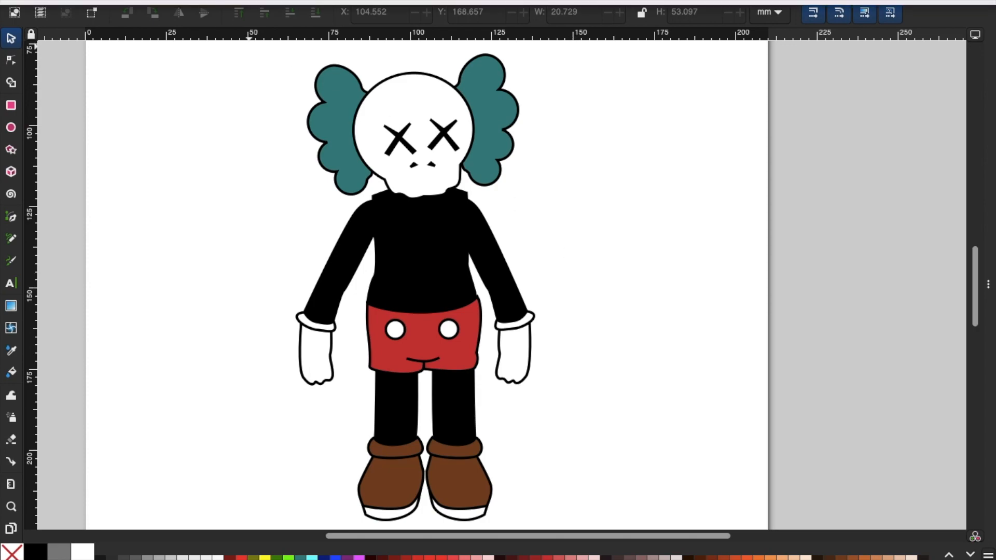
{"action": "left_click", "coordinate": [99, 5]}
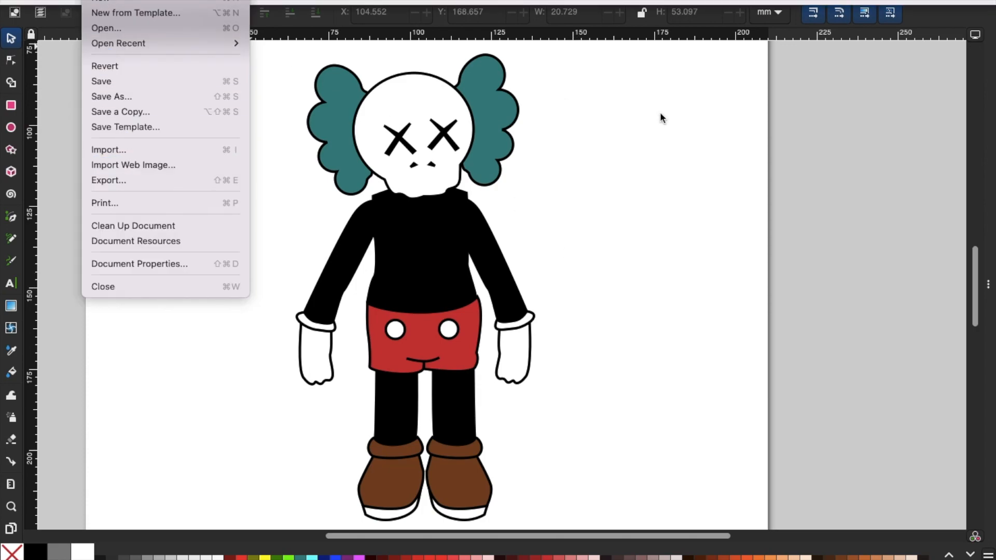
{"action": "left_click", "coordinate": [127, 180]}
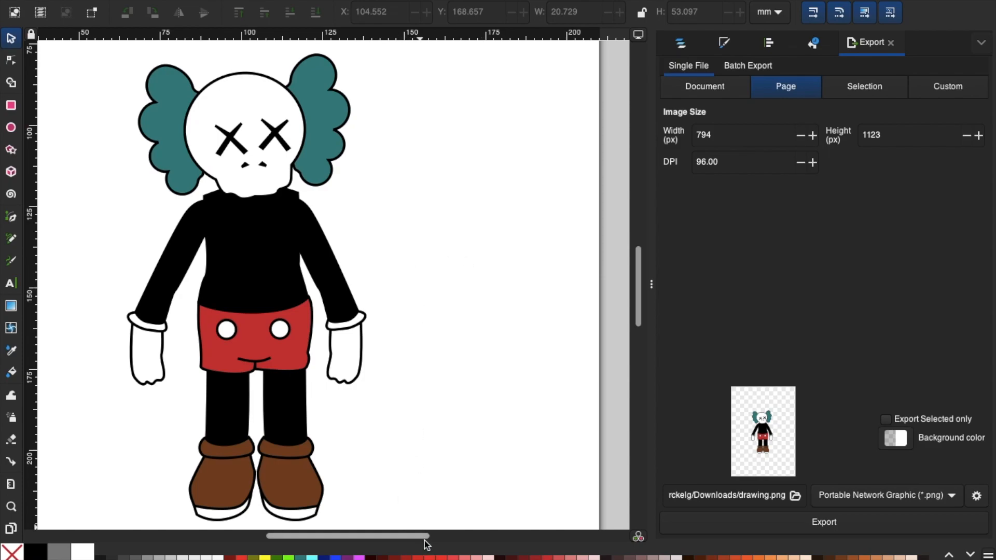
{"action": "mouse_move", "coordinate": [422, 537]}
{"action": "left_mouse_down"}
{"action": "mouse_move", "coordinate": [391, 542]}
{"action": "mouse_move", "coordinate": [402, 546]}
{"action": "left_mouse_up"}
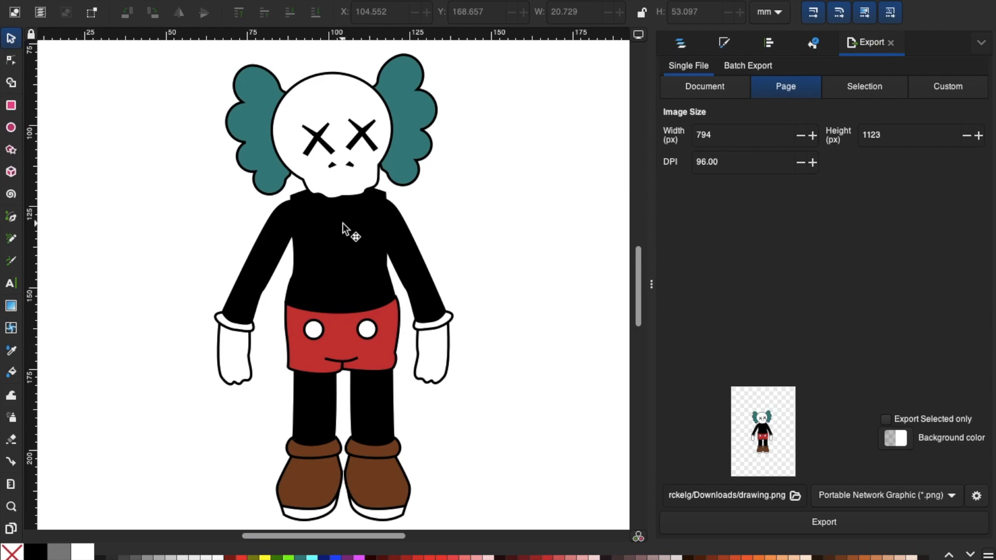
{"action": "left_click", "coordinate": [795, 496]}
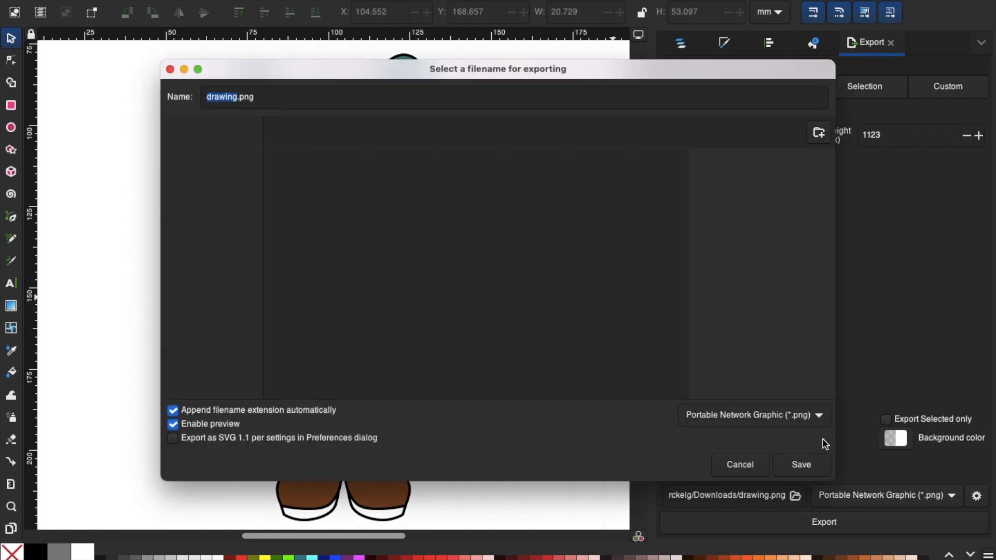
{"action": "left_click", "coordinate": [799, 465]}
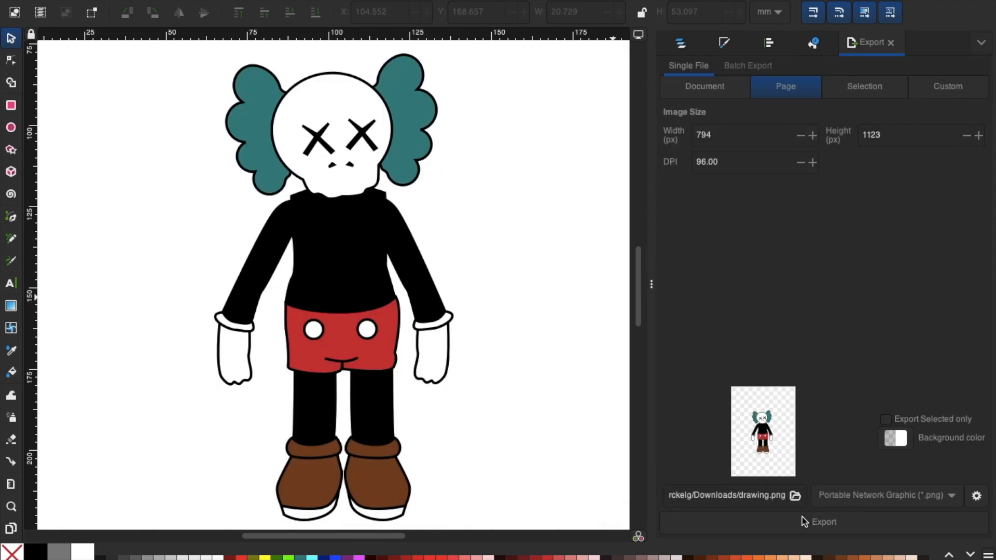
{"action": "double_click", "coordinate": [765, 496]}
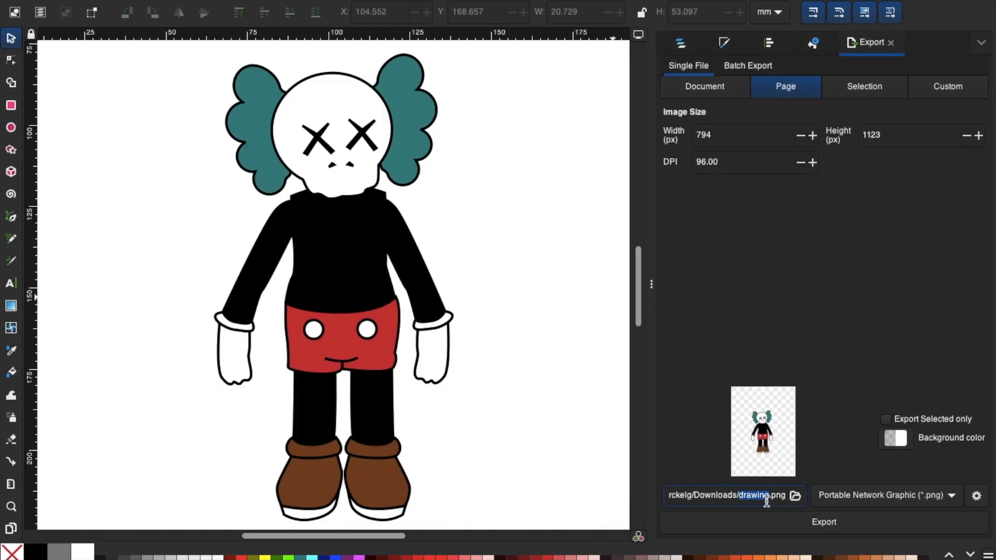
{"action": "type", "text": "1"}
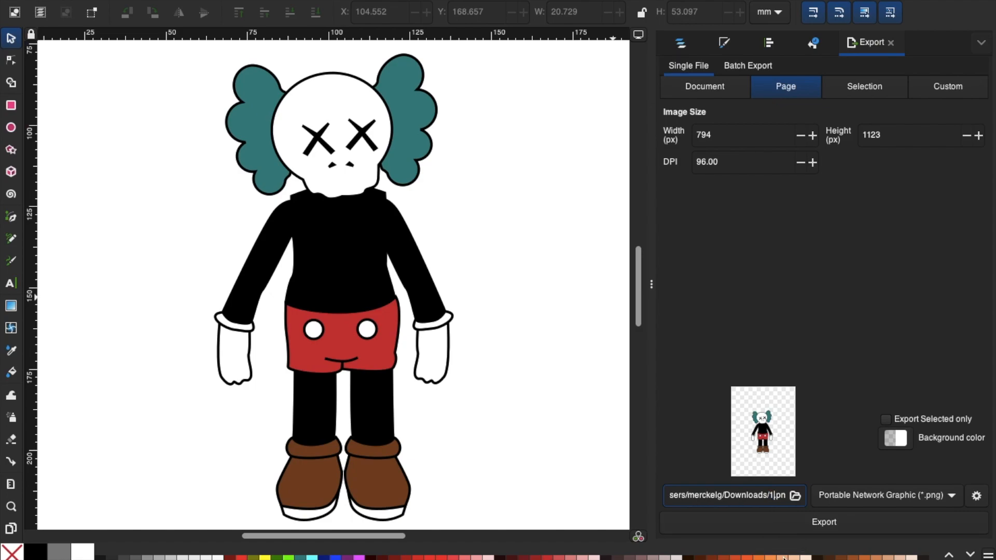
{"action": "left_click", "coordinate": [825, 523]}
- Swing the arm on the drawing's right side outward about the shoulder until it points diagonally down
{"action": "left_click", "coordinate": [425, 303]}
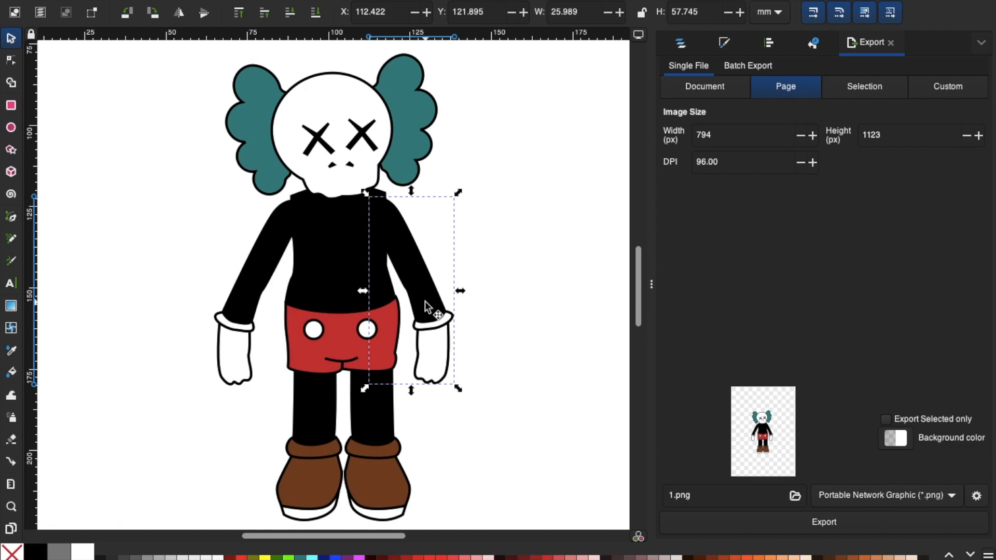
{"action": "left_click", "coordinate": [426, 306]}
{"action": "left_click_drag", "start_coordinate": [458, 389], "coordinate": [500, 332]}
- Swing the arm on the drawing's left side inward toward the body and export the pose as 2.png
{"action": "left_click", "coordinate": [239, 379]}
{"action": "left_click", "coordinate": [240, 378]}
{"action": "left_click_drag", "start_coordinate": [208, 391], "coordinate": [244, 412]}
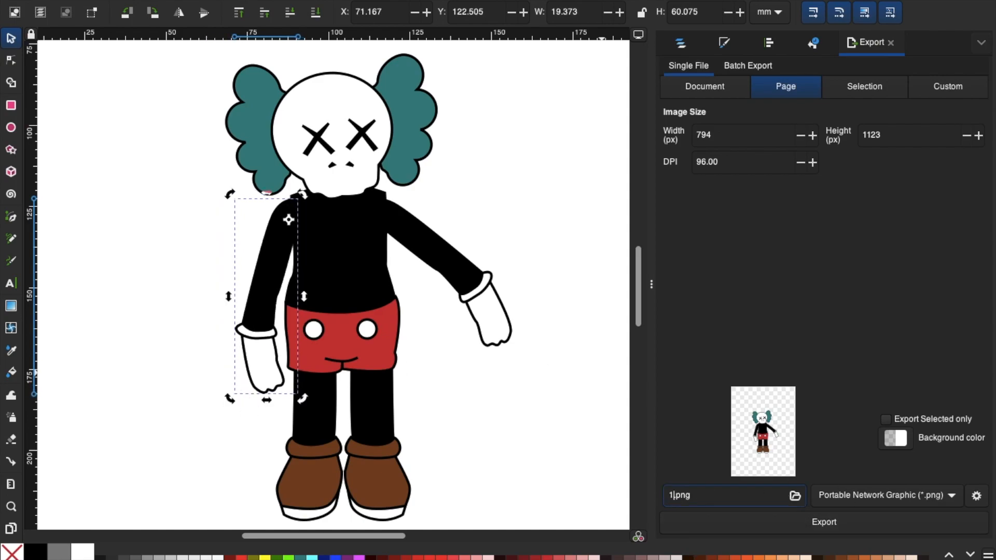
{"action": "left_click", "coordinate": [784, 527]}
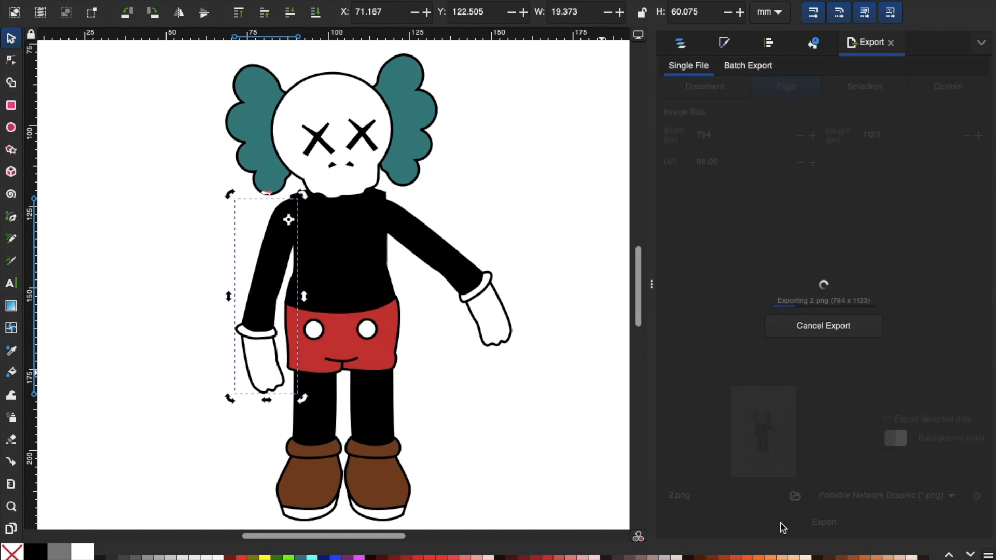
- Raise the arm on the drawing's right side about the shoulder until it is roughly horizontal
{"action": "left_click", "coordinate": [491, 298]}
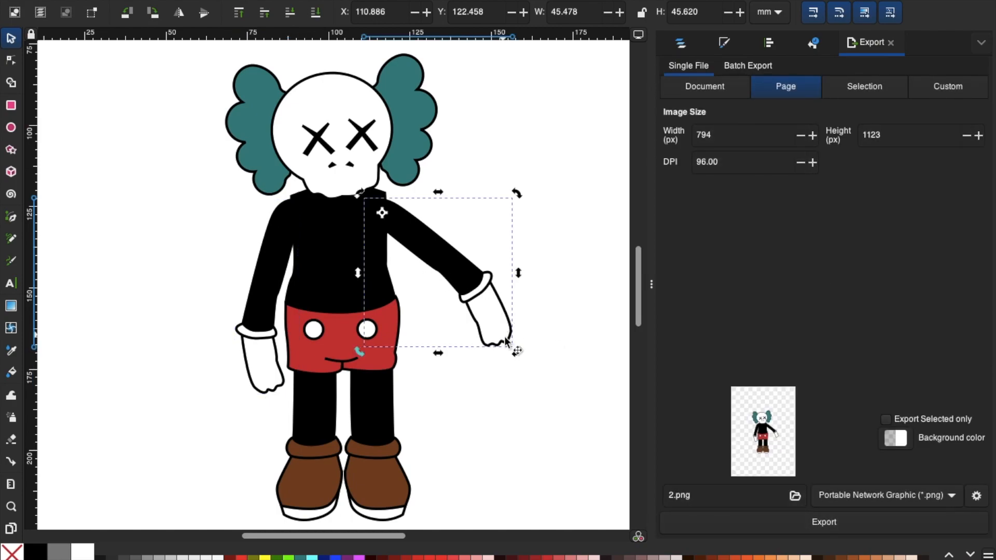
{"action": "left_click_drag", "start_coordinate": [515, 353], "coordinate": [545, 240]}
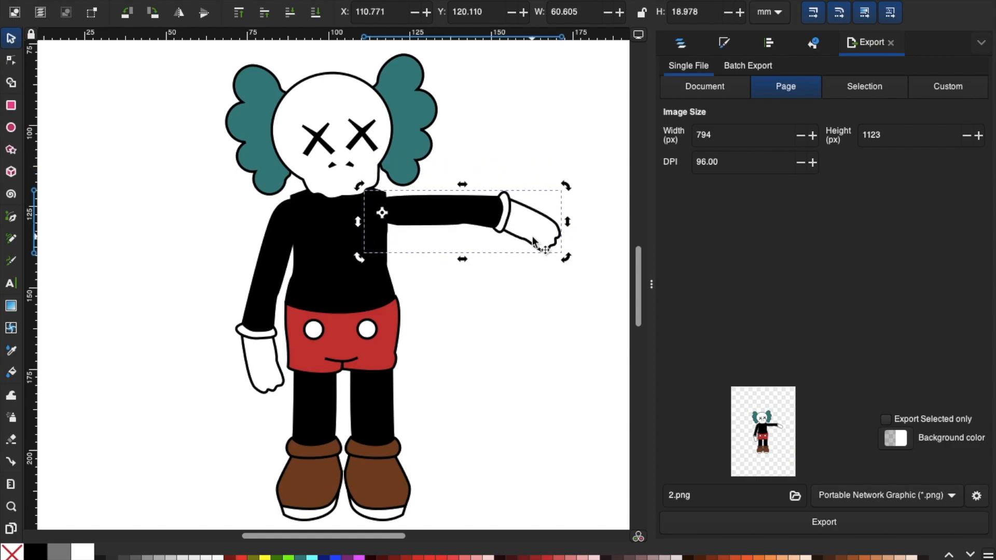
{"action": "left_click", "coordinate": [268, 350]}
- Swing the leg on the drawing's right side outward about the hip
{"action": "left_click", "coordinate": [386, 430]}
{"action": "left_click", "coordinate": [398, 508]}
{"action": "left_click_drag", "start_coordinate": [413, 524], "coordinate": [468, 485]}
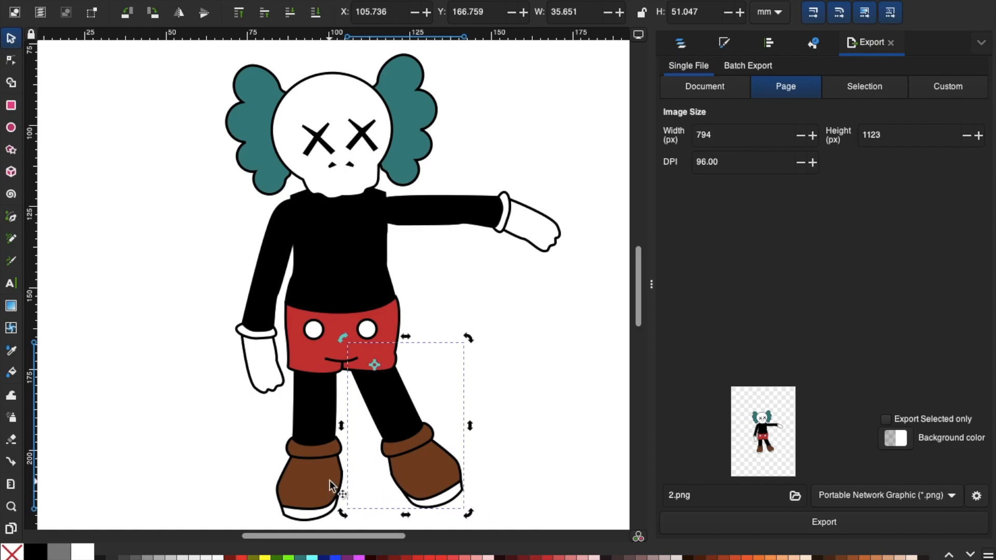
{"action": "left_click", "coordinate": [329, 480]}
- Undo a trial turn of the head, move its rotation centre to the chin, and tilt the head counterclockwise
{"action": "left_click", "coordinate": [371, 151]}
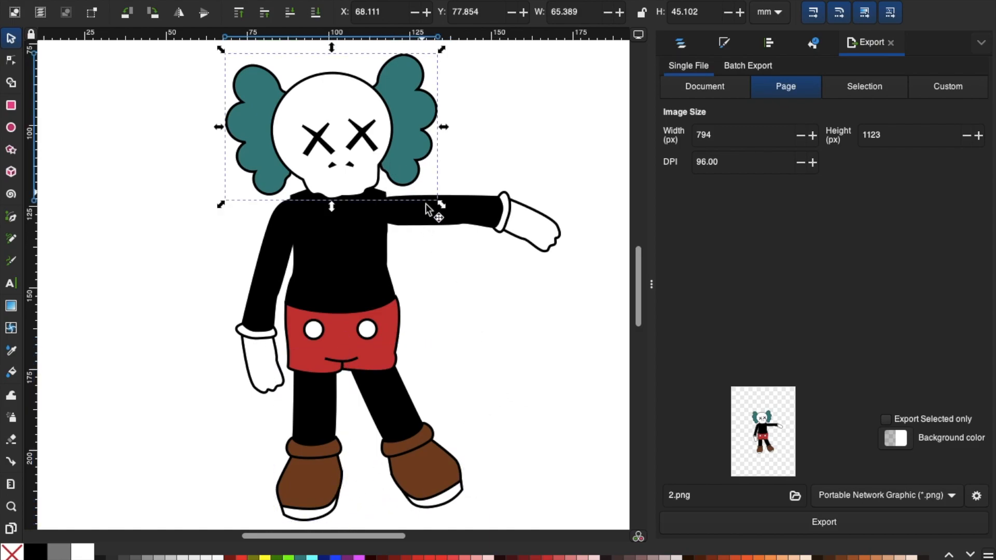
{"action": "left_click", "coordinate": [373, 153]}
{"action": "left_click_drag", "start_coordinate": [442, 206], "coordinate": [449, 180]}
{"action": "key", "text": "ctrl+z"}
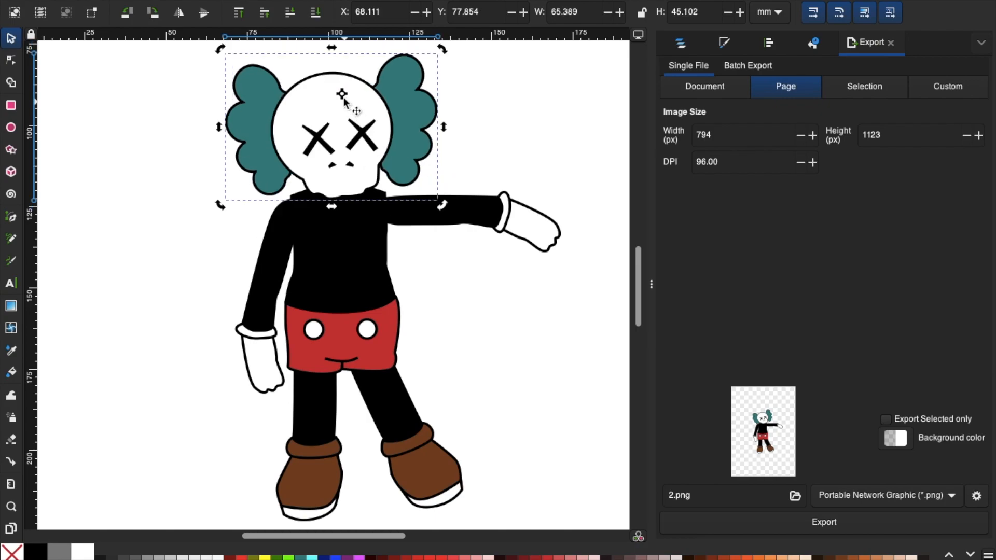
{"action": "left_click", "coordinate": [348, 185]}
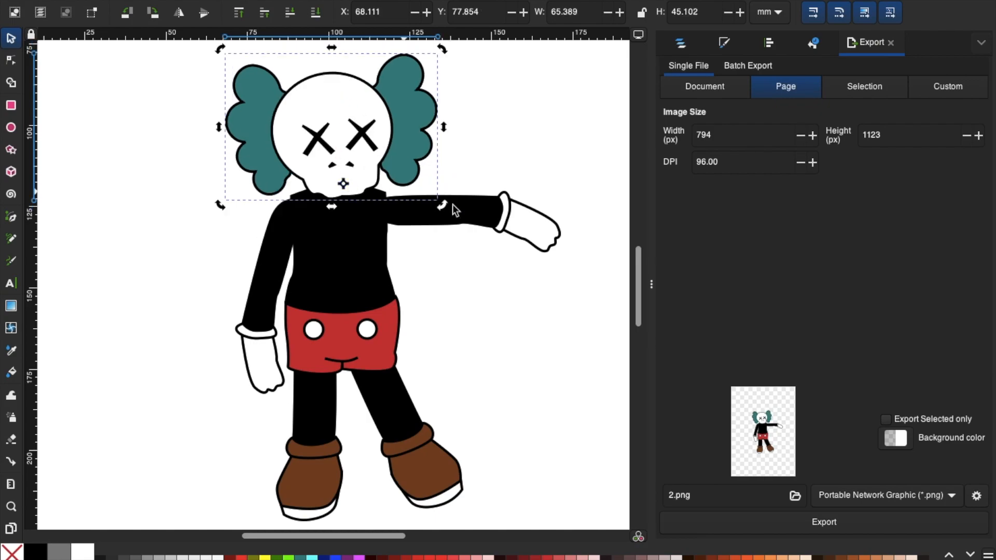
{"action": "left_click_drag", "start_coordinate": [445, 211], "coordinate": [460, 181]}
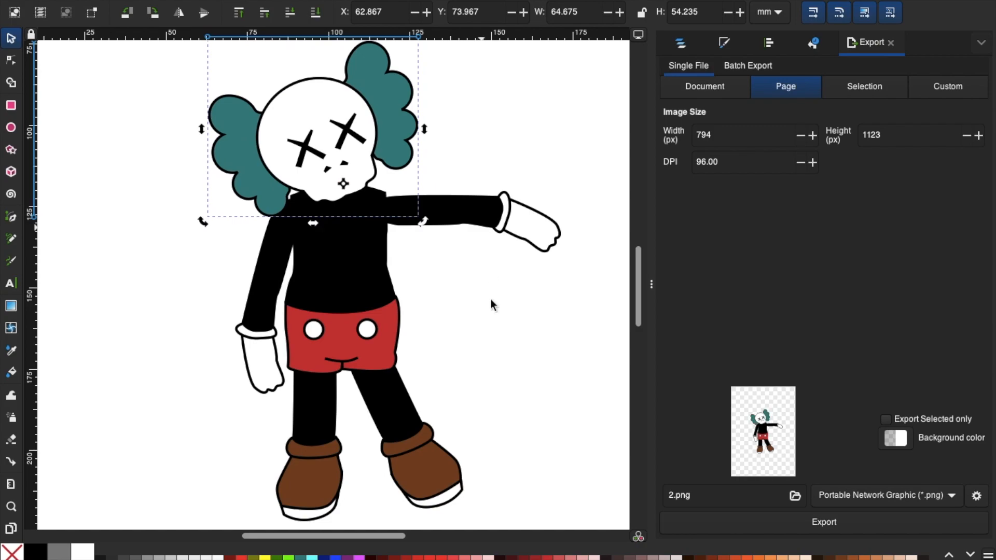
- Deselect the head and export the pose as 3.png
{"action": "key", "text": "Escape"}
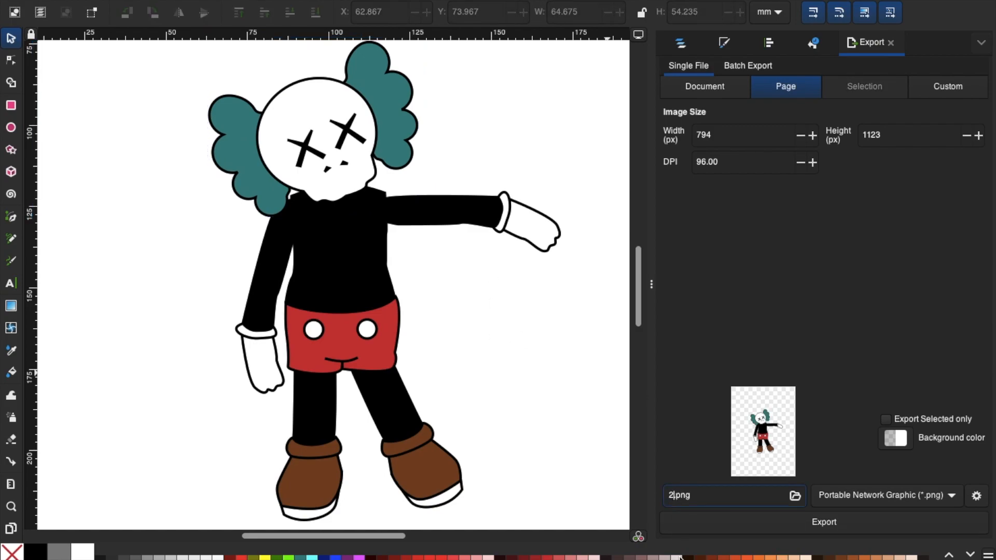
{"action": "left_click", "coordinate": [749, 521]}
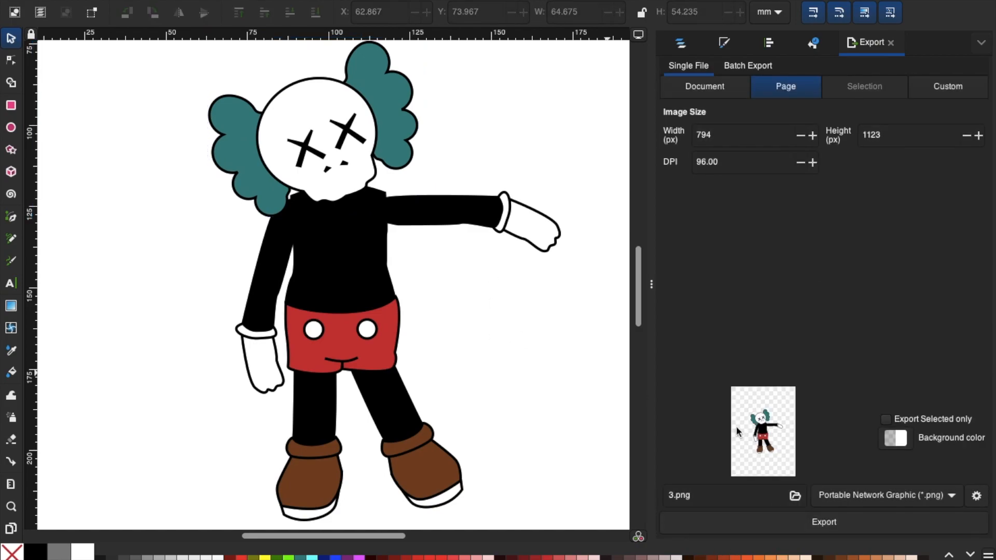
- Tilt the head further counterclockwise and raise the arm on the drawing's right side diagonally upward
{"action": "left_click", "coordinate": [370, 155]}
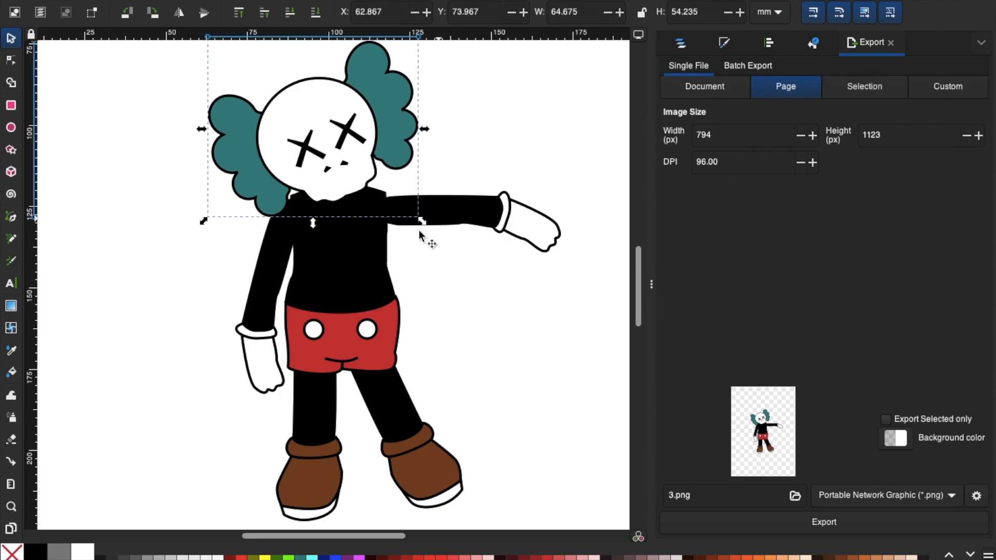
{"action": "left_click_drag", "start_coordinate": [201, 223], "coordinate": [214, 254]}
{"action": "left_click", "coordinate": [493, 214]}
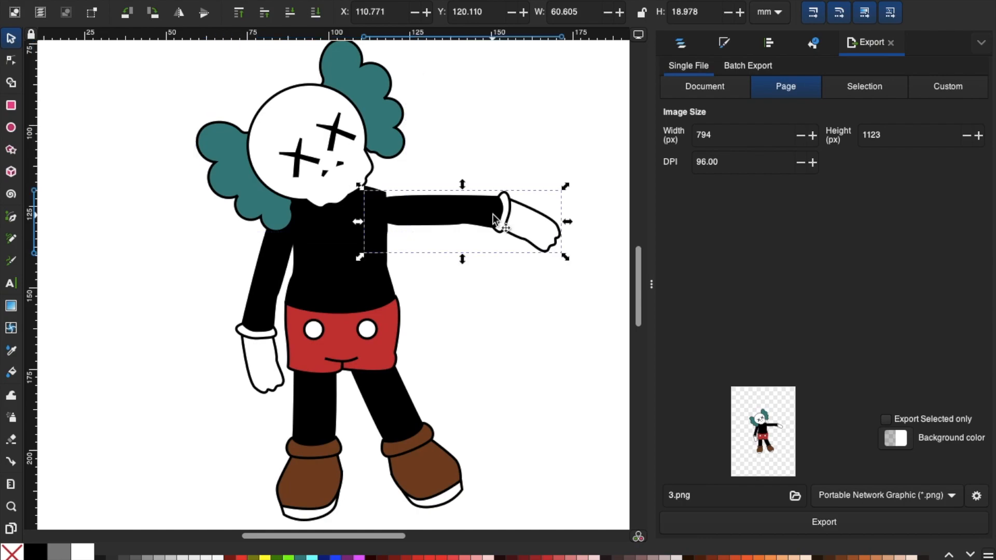
{"action": "left_click", "coordinate": [539, 232]}
{"action": "left_click_drag", "start_coordinate": [568, 260], "coordinate": [558, 161]}
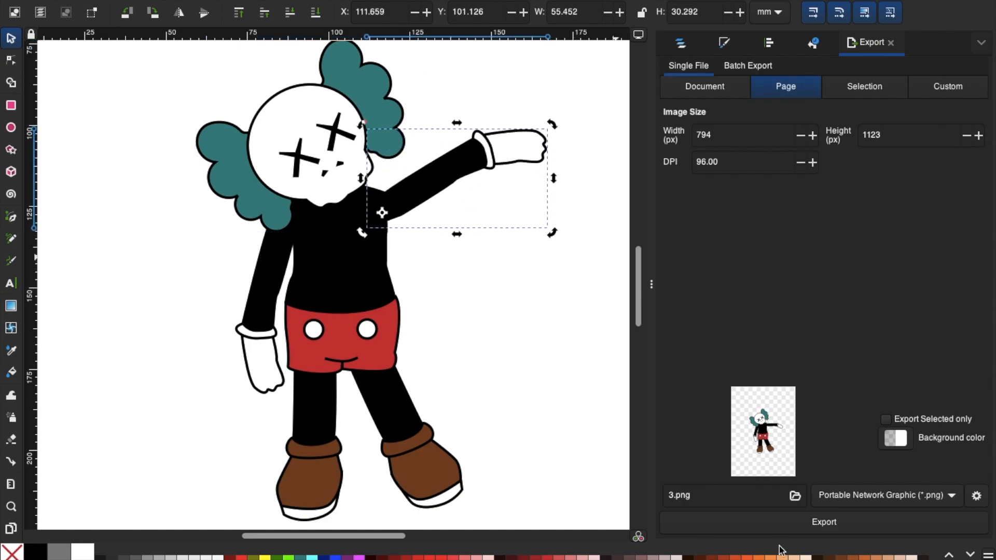
- Swing the arm on the drawing's left side across behind the torso and turn the leg on that side toward the other leg
{"action": "left_click", "coordinate": [273, 371]}
{"action": "left_click", "coordinate": [274, 372]}
{"action": "left_click_drag", "start_coordinate": [300, 400], "coordinate": [460, 296]}
{"action": "left_click", "coordinate": [302, 456]}
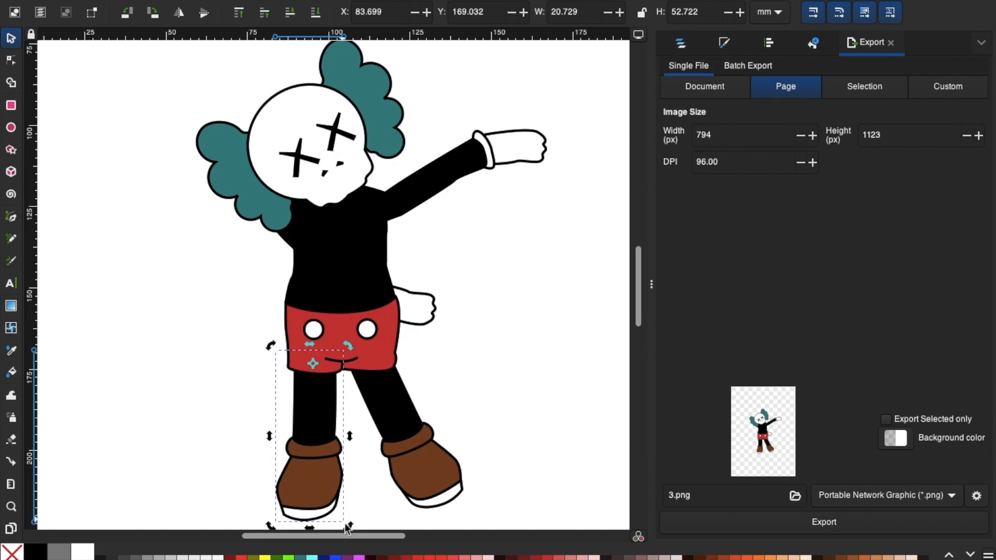
{"action": "left_click_drag", "start_coordinate": [349, 527], "coordinate": [398, 509]}
- Export the current pose as 4.png
{"action": "left_click", "coordinate": [671, 501]}
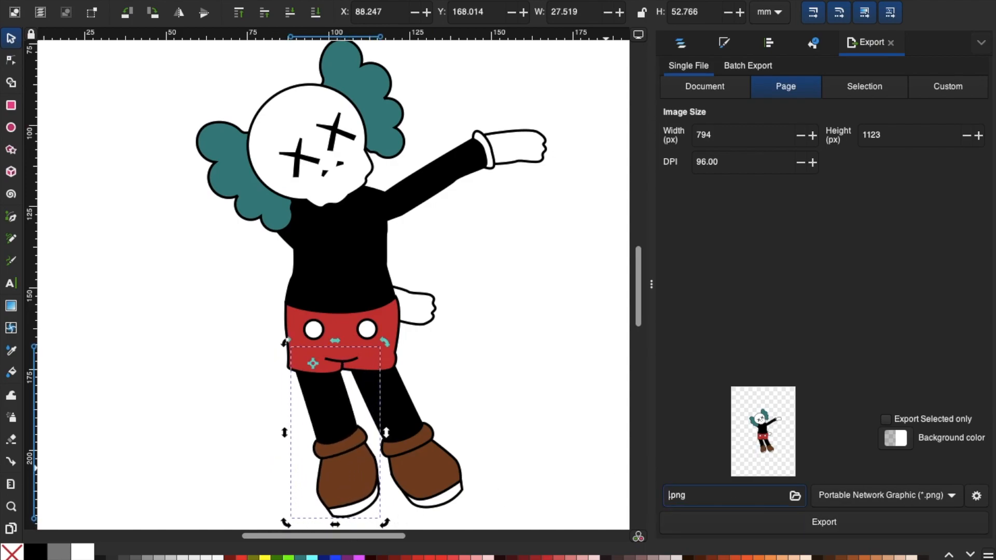
{"action": "type", "text": "4"}
{"action": "left_click", "coordinate": [713, 529]}
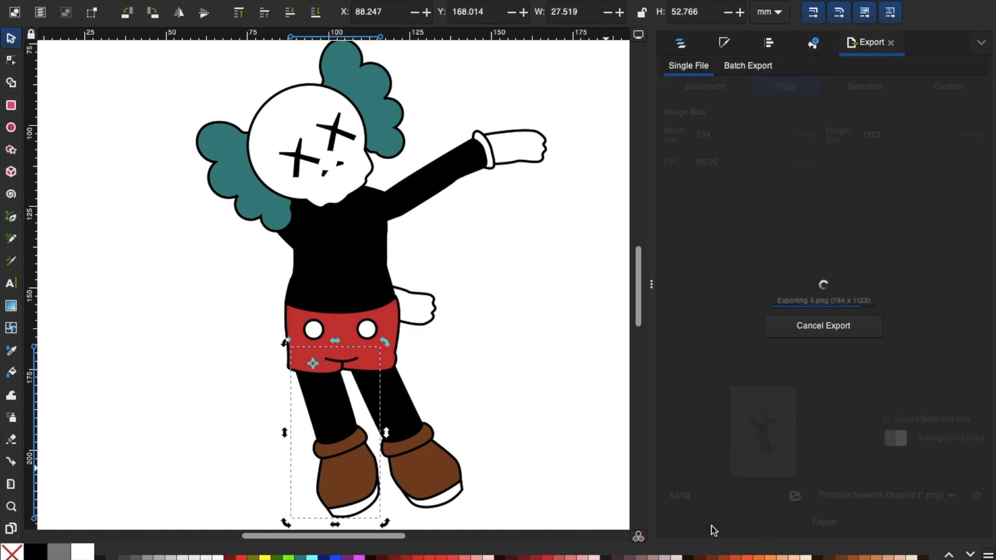
- Swing the arm on the drawing's left side out from behind the torso so it points diagonally down beside the body
{"action": "left_click", "coordinate": [430, 311]}
{"action": "left_click", "coordinate": [430, 311]}
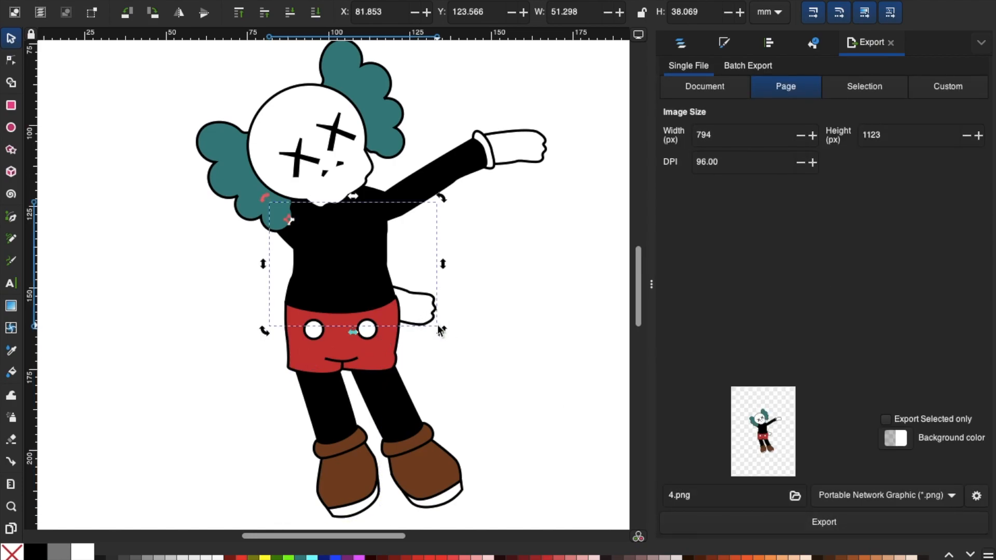
{"action": "left_click_drag", "start_coordinate": [438, 325], "coordinate": [177, 293]}
{"action": "left_click", "coordinate": [430, 305]}
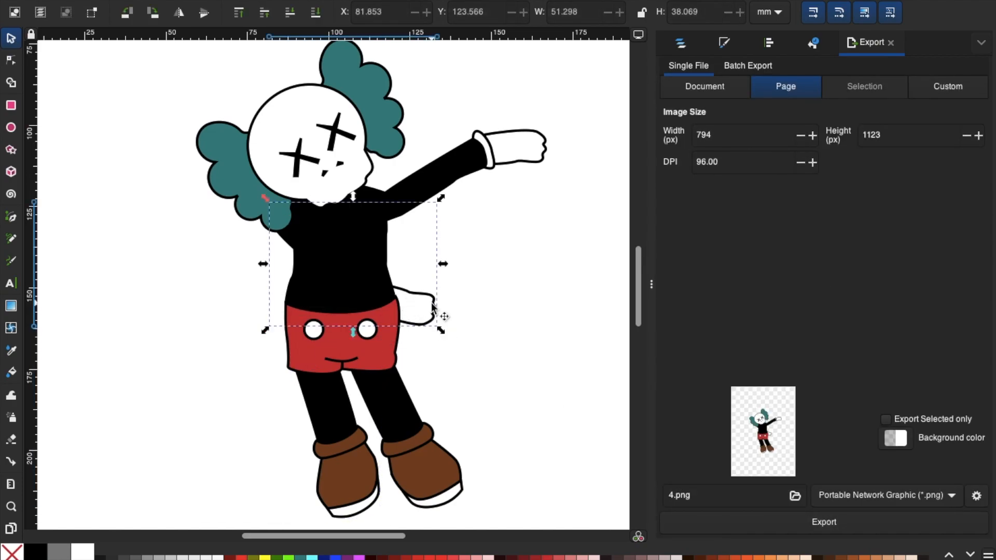
{"action": "left_click", "coordinate": [434, 326]}
{"action": "left_click_drag", "start_coordinate": [441, 334], "coordinate": [197, 373]}
- Rotate the head clockwise about the neck until it stands upright
{"action": "left_click", "coordinate": [355, 140]}
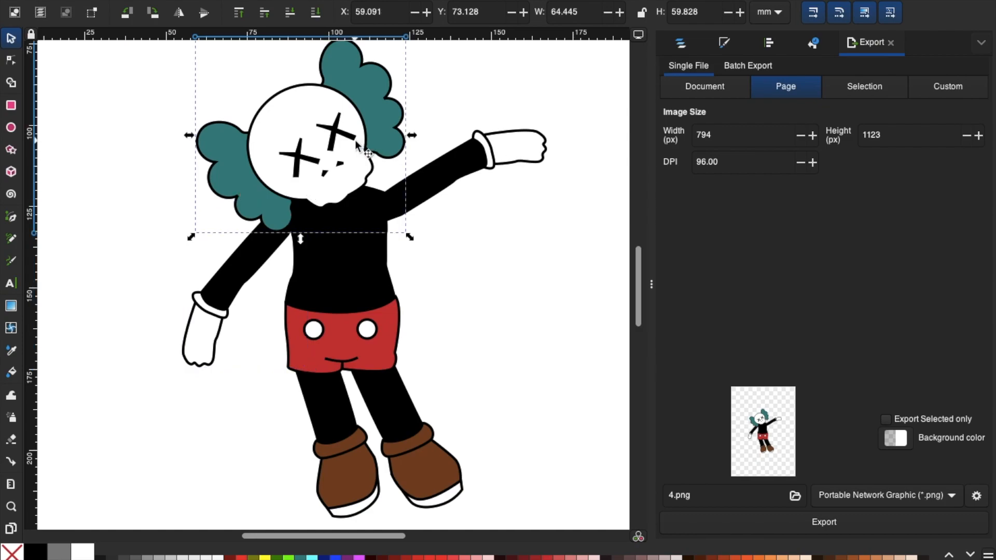
{"action": "left_click", "coordinate": [355, 140]}
{"action": "mouse_move", "coordinate": [402, 243]}
{"action": "left_mouse_down"}
{"action": "mouse_move", "coordinate": [356, 258]}
{"action": "mouse_move", "coordinate": [409, 244]}
{"action": "left_mouse_up"}
- Lower the arm on the drawing's right side in two stages to diagonally down, exporting the intermediate pose as 5.png
{"action": "left_click", "coordinate": [523, 158]}
{"action": "left_click", "coordinate": [522, 158]}
{"action": "left_click_drag", "start_coordinate": [551, 233], "coordinate": [506, 378]}
{"action": "left_click", "coordinate": [673, 500]}
{"action": "type", "text": "5"}
{"action": "left_click_drag", "start_coordinate": [557, 290], "coordinate": [492, 374]}
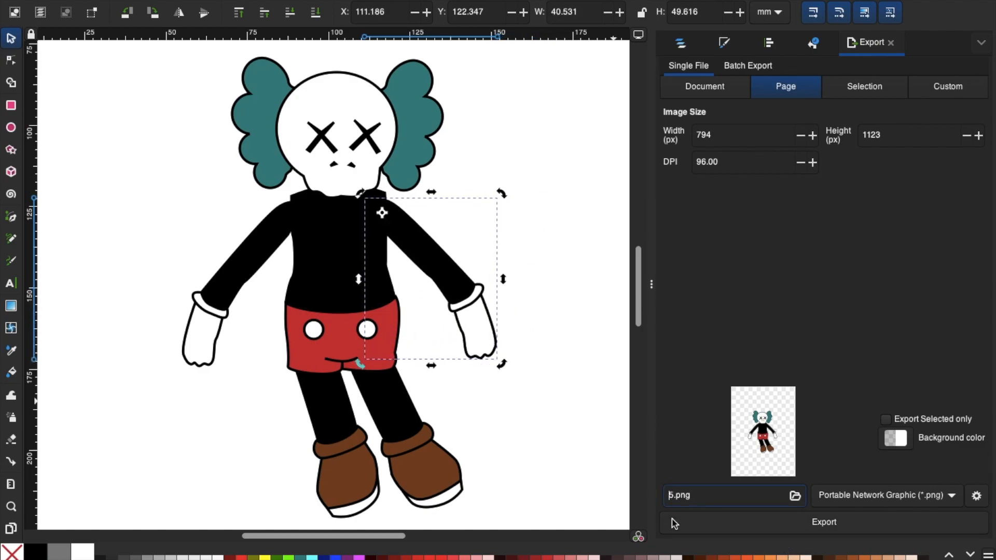
- Swing the leg on the drawing's left side outward from the hip and export the pose as 6.png
{"action": "left_click", "coordinate": [356, 462]}
{"action": "left_click", "coordinate": [366, 468]}
{"action": "left_click_drag", "start_coordinate": [388, 526], "coordinate": [298, 527]}
{"action": "left_click", "coordinate": [730, 530]}
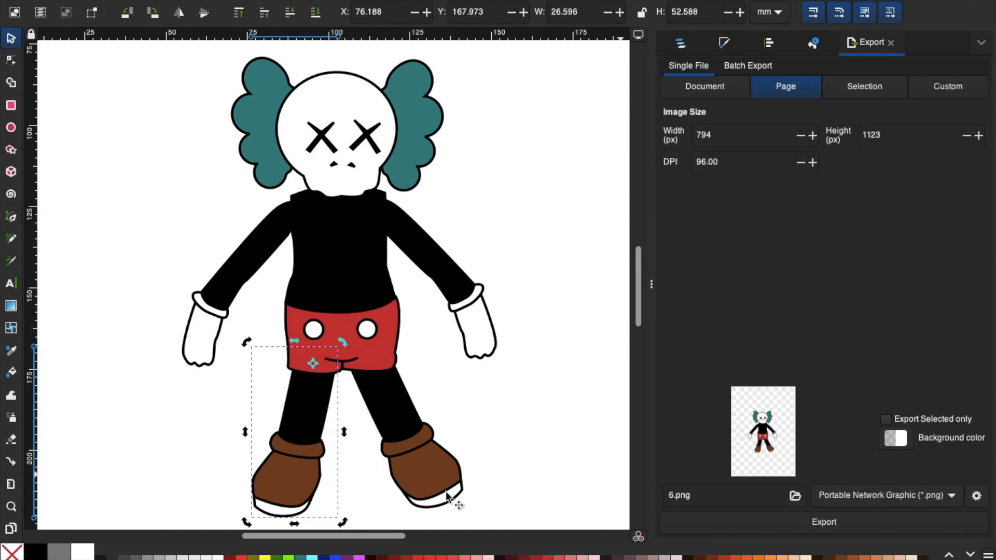
- Rotate the leg on the drawing's right side inward about the hip until its shoe meets the other shoe
{"action": "left_click", "coordinate": [411, 468]}
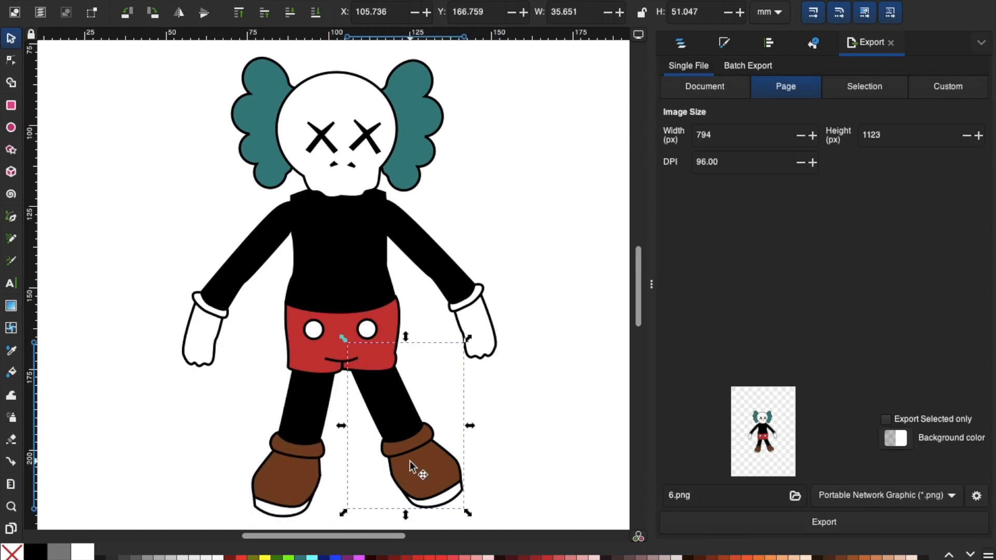
{"action": "left_click", "coordinate": [437, 472]}
{"action": "left_click_drag", "start_coordinate": [469, 513], "coordinate": [377, 525]}
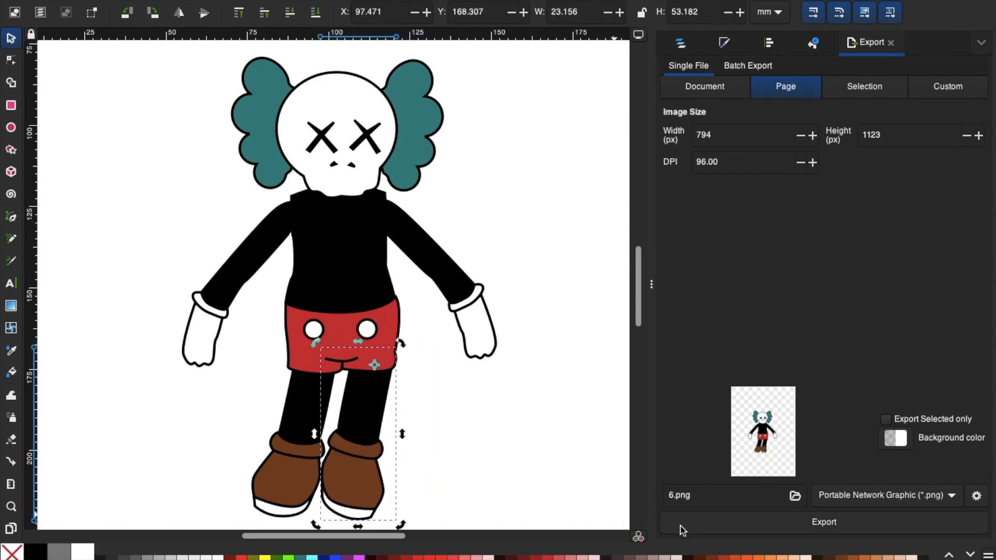
- Export the current pose as 7.png without replacing 6.png
{"action": "left_click", "coordinate": [681, 528]}
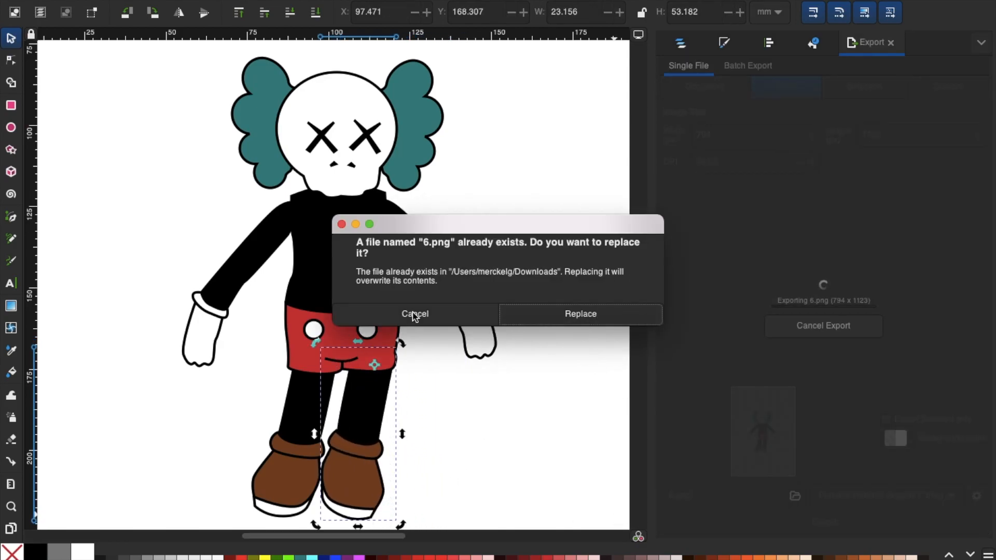
{"action": "left_click", "coordinate": [415, 315]}
{"action": "key", "text": "BackSpace"}
{"action": "type", "text": "7"}
{"action": "left_click", "coordinate": [675, 532]}
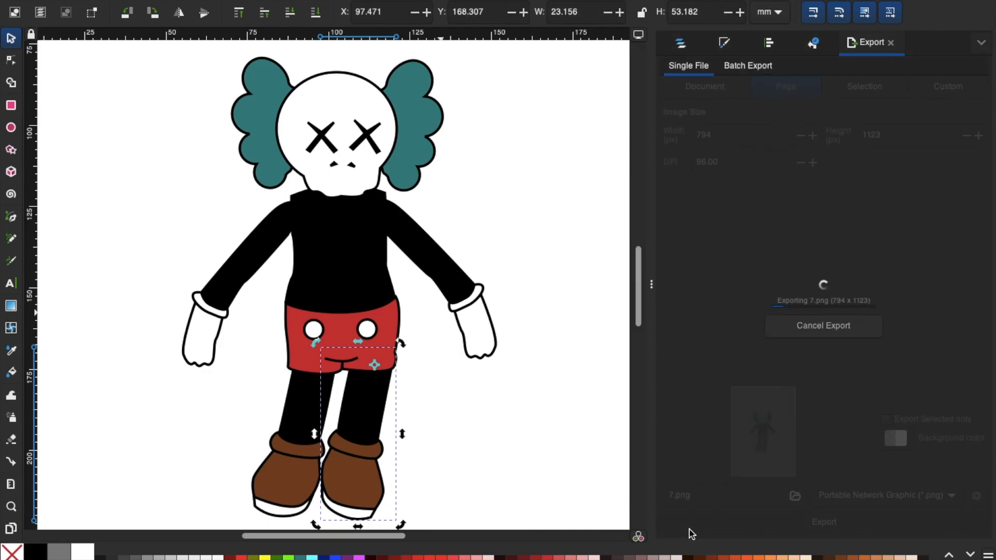
- Raise the arm on the drawing's left side to slightly above horizontal and export the pose as 8.png
{"action": "left_click", "coordinate": [234, 268]}
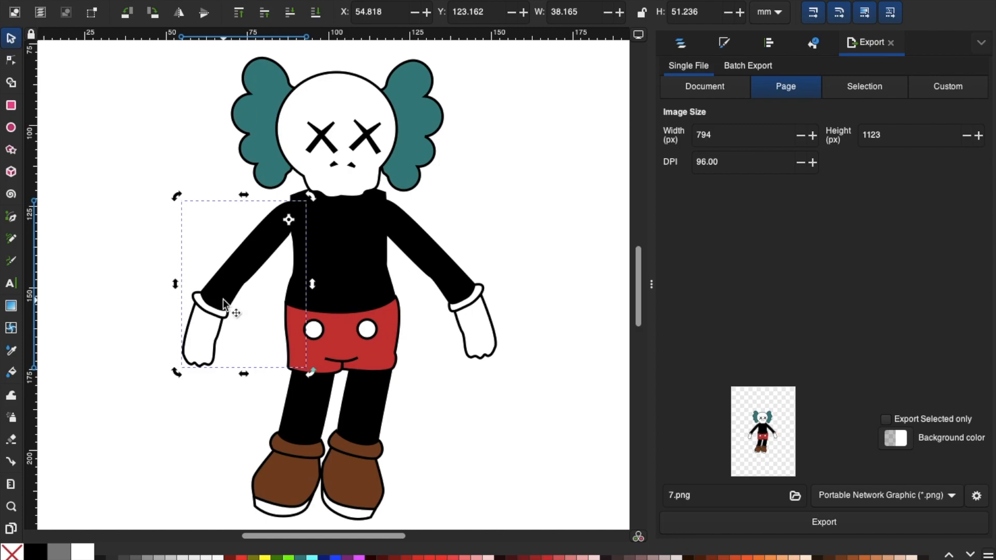
{"action": "left_click_drag", "start_coordinate": [312, 373], "coordinate": [169, 284]}
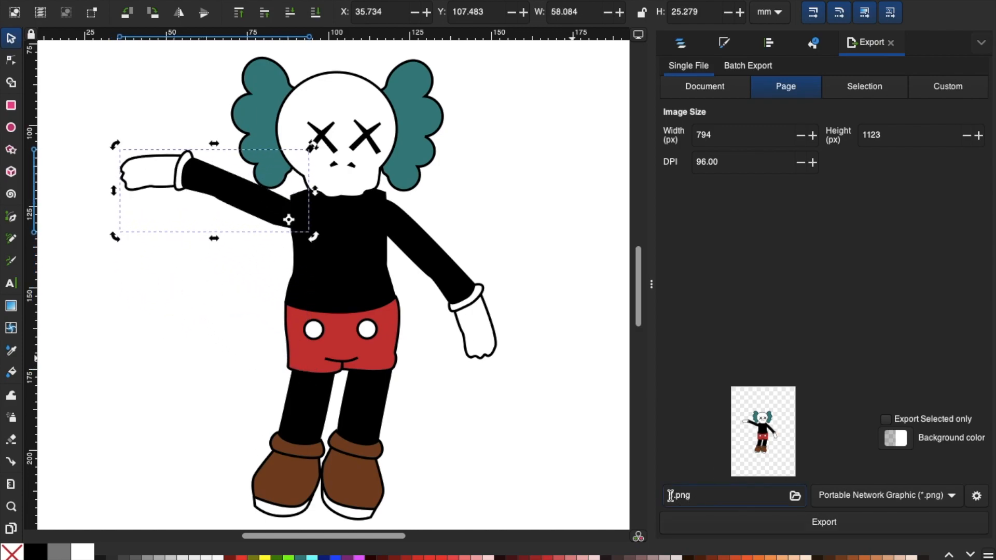
{"action": "type", "text": "8"}
{"action": "left_click", "coordinate": [681, 531]}
- Tilt the head clockwise about the neck and export the pose as 9.png
{"action": "left_click", "coordinate": [333, 145]}
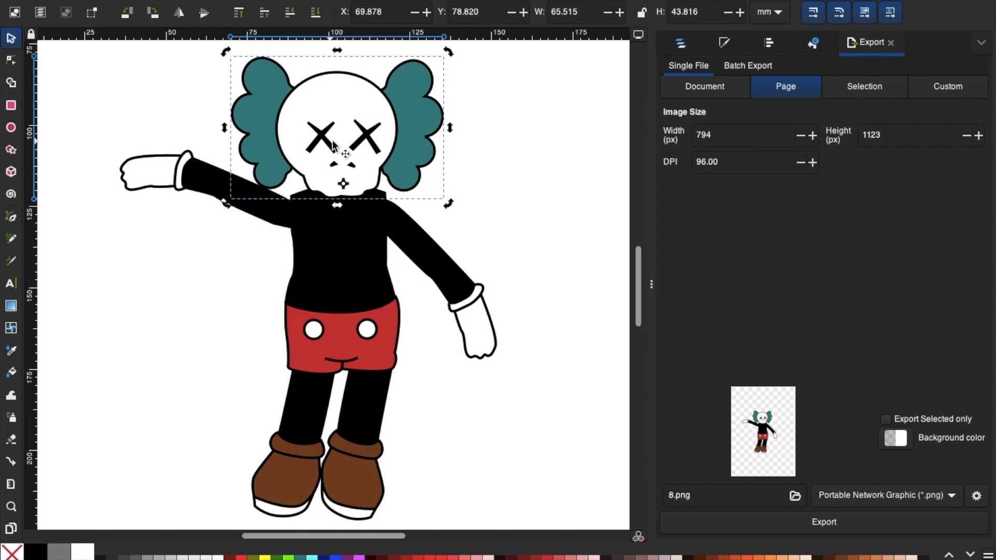
{"action": "left_click_drag", "start_coordinate": [449, 205], "coordinate": [438, 234]}
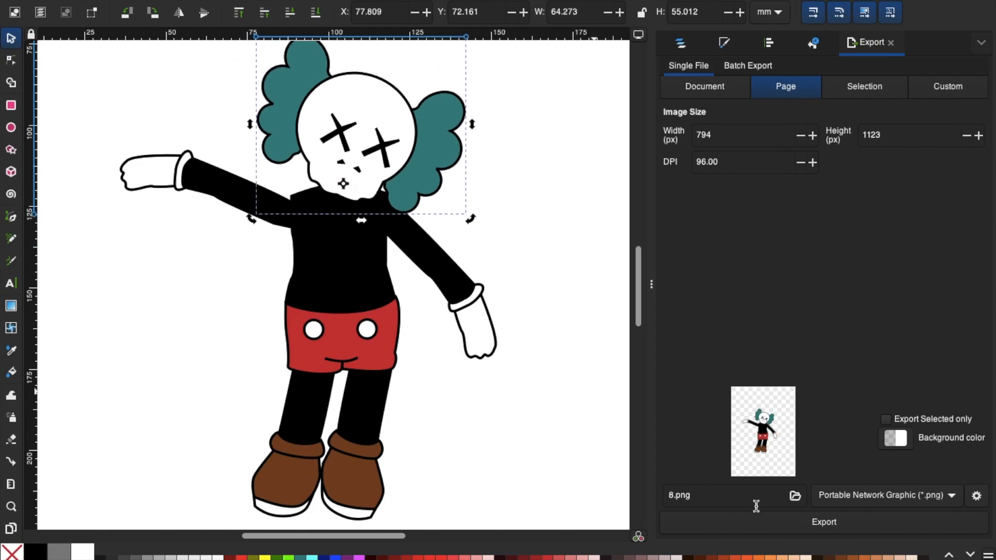
{"action": "left_click", "coordinate": [752, 531]}
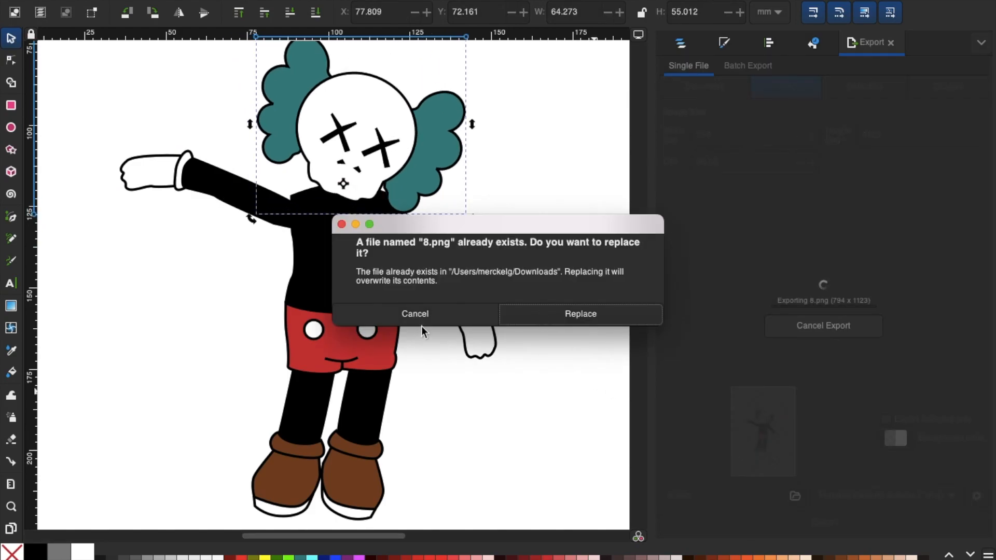
{"action": "left_click", "coordinate": [434, 320]}
{"action": "left_click", "coordinate": [677, 497]}
{"action": "key", "text": "BackSpace"}
{"action": "type", "text": "9"}
{"action": "left_click", "coordinate": [693, 526]}
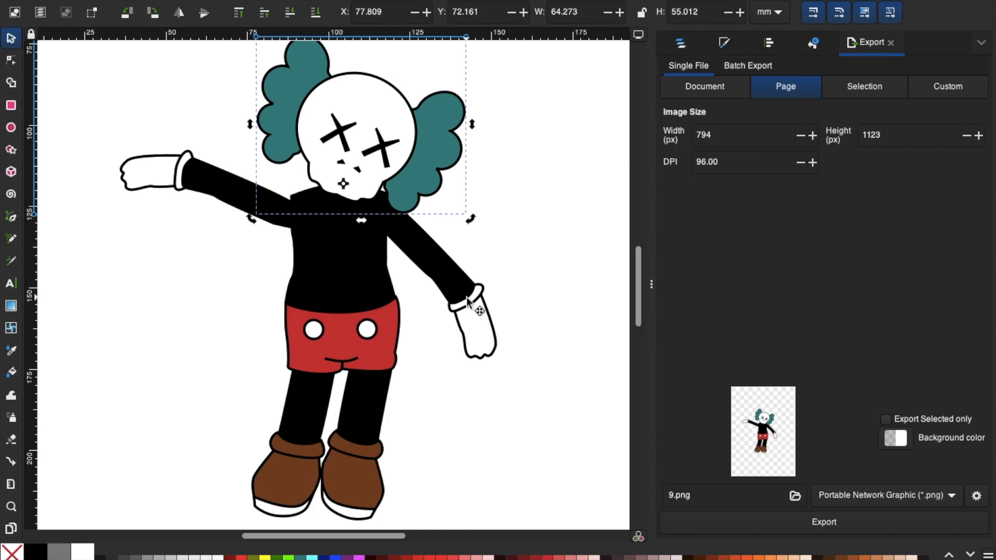
- Lower the arm on the drawing's right side close to the body and export the pose as 10.png
{"action": "left_click", "coordinate": [469, 301]}
{"action": "left_click", "coordinate": [500, 356]}
{"action": "left_click_drag", "start_coordinate": [503, 365], "coordinate": [433, 399]}
{"action": "left_click", "coordinate": [718, 530]}
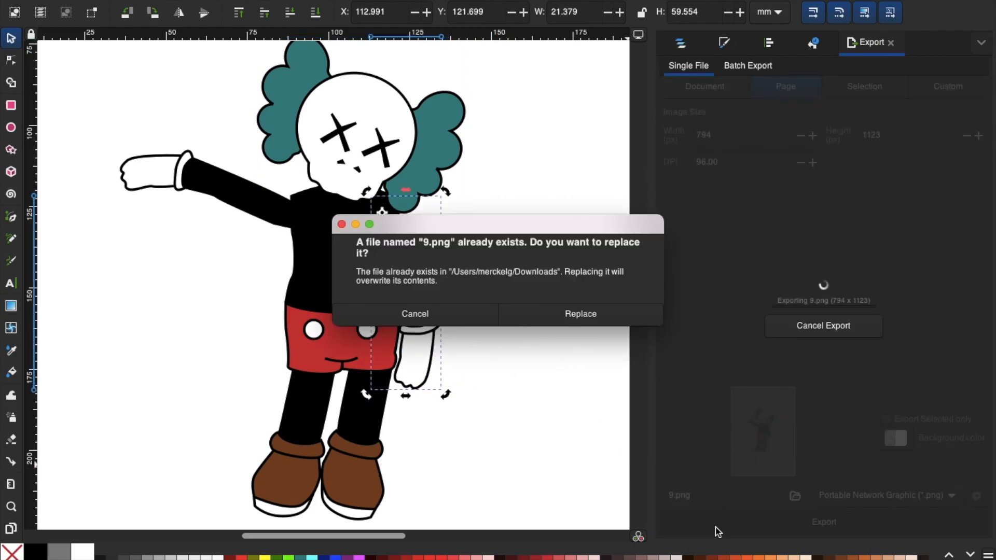
{"action": "left_click", "coordinate": [519, 312]}
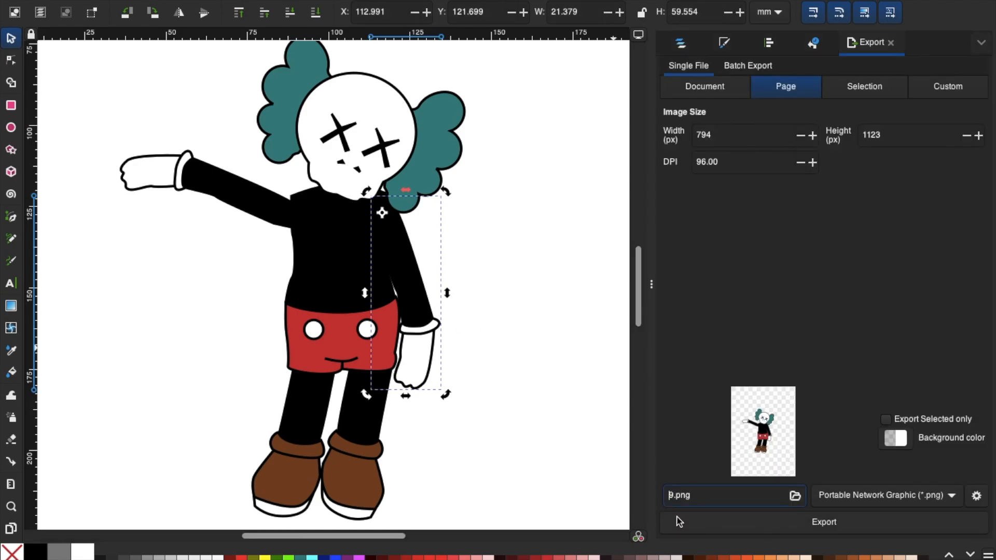
{"action": "left_click", "coordinate": [714, 529]}
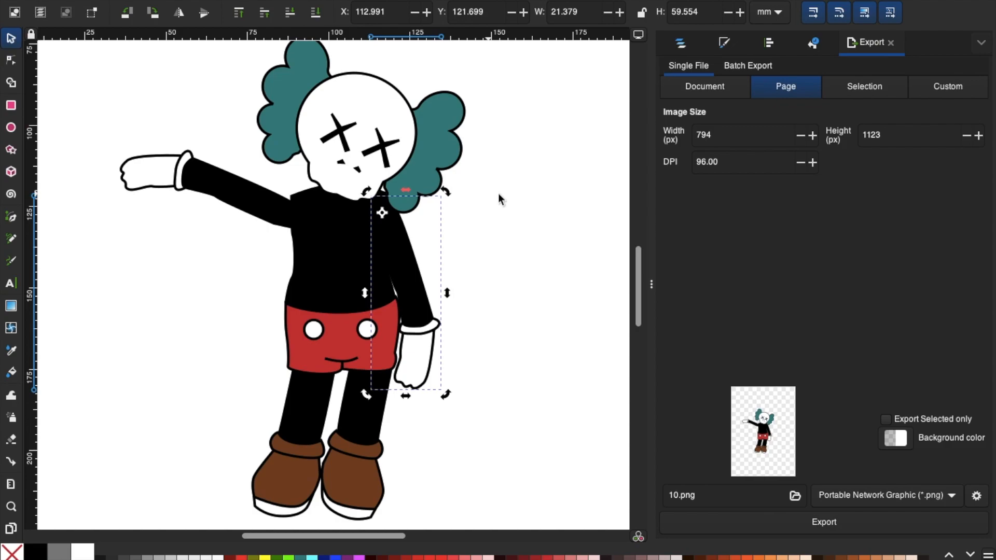
- Switch to Finder and open the Downloads folder that holds the exported PNG frames
{"action": "left_click", "coordinate": [798, 495]}
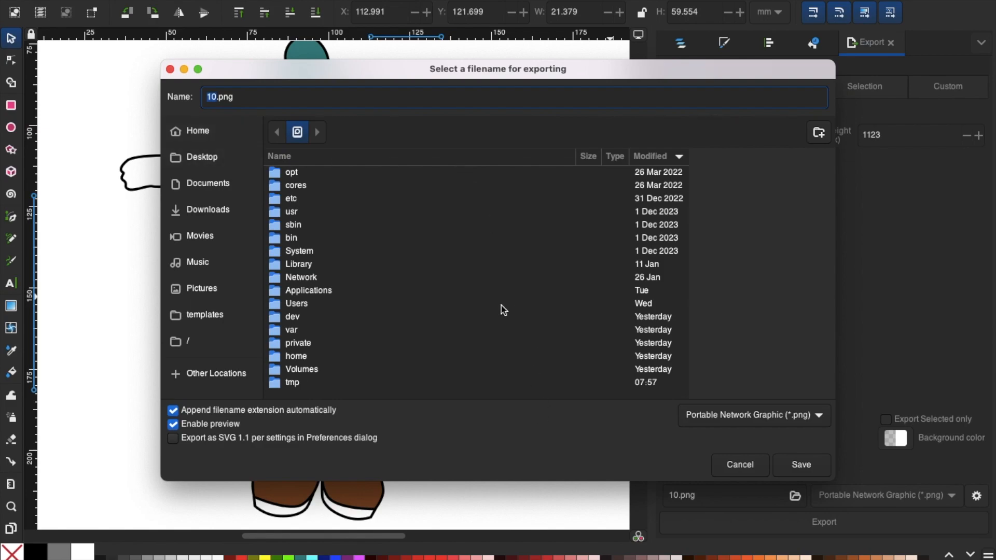
{"action": "left_click", "coordinate": [740, 464]}
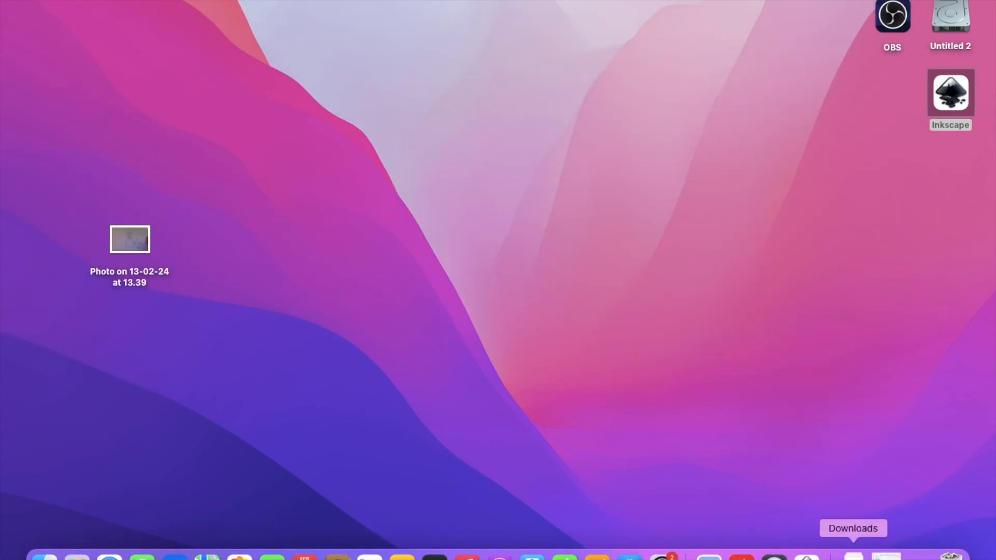
{"action": "left_click", "coordinate": [853, 556]}
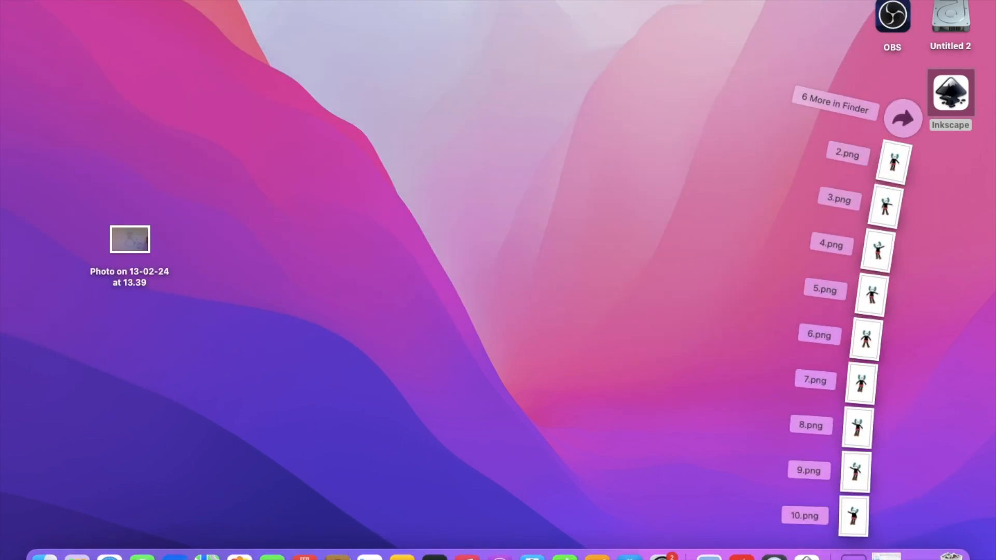
{"action": "left_click", "coordinate": [853, 556]}
{"action": "left_click", "coordinate": [853, 556]}
{"action": "left_click", "coordinate": [900, 123]}
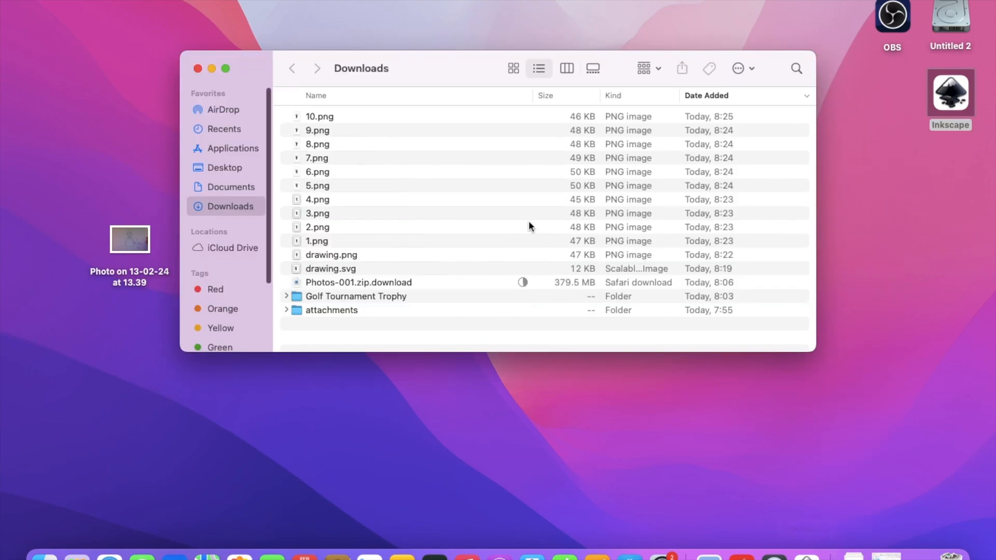
- Open 1.png from the Downloads folder to check the exported frame, and close the preview
{"action": "left_click", "coordinate": [323, 241]}
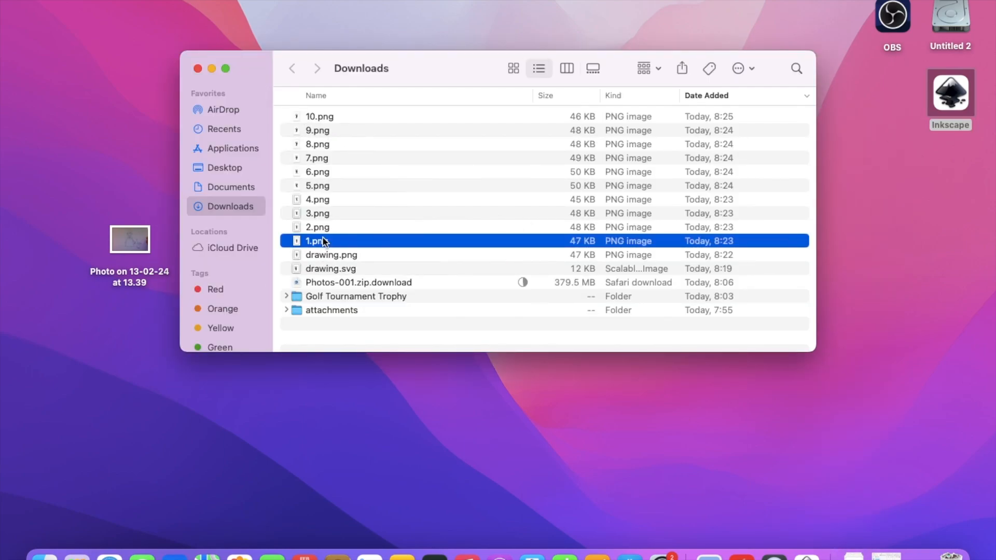
{"action": "double_click", "coordinate": [323, 241]}
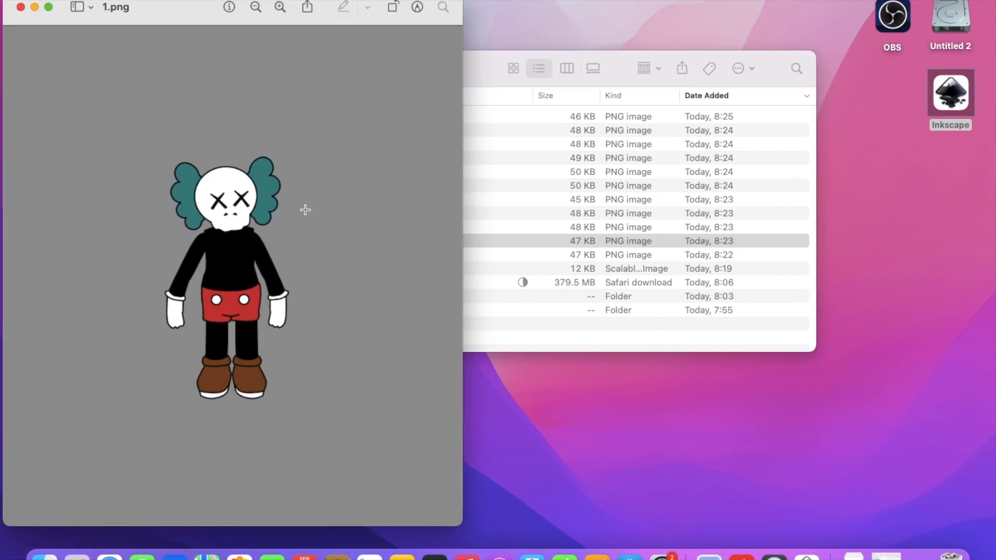
{"action": "left_click", "coordinate": [19, 10]}
{"action": "left_click_drag", "start_coordinate": [346, 240], "coordinate": [347, 129]}
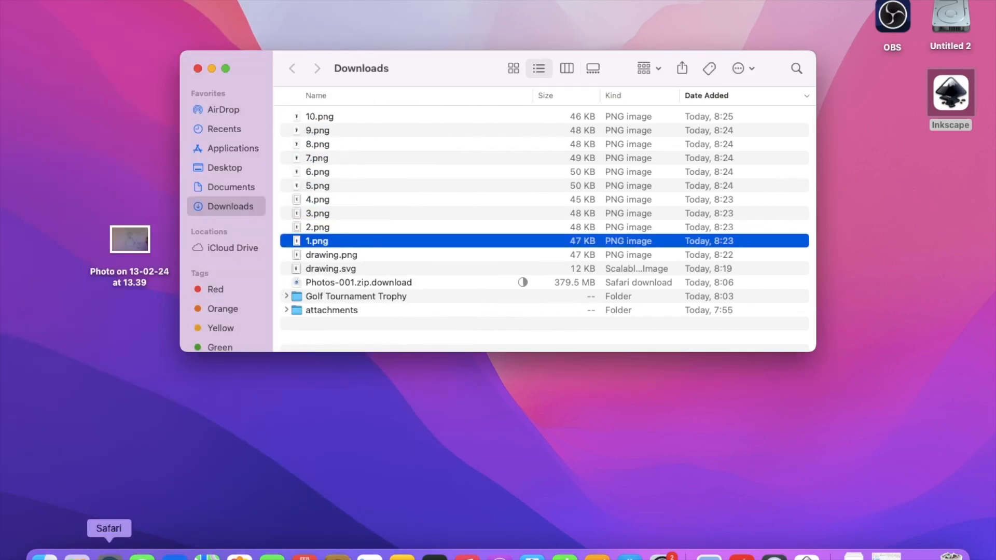
- Switch to Safari, make it full screen and load the gifmaker.me site in a new tab
{"action": "left_click", "coordinate": [110, 555]}
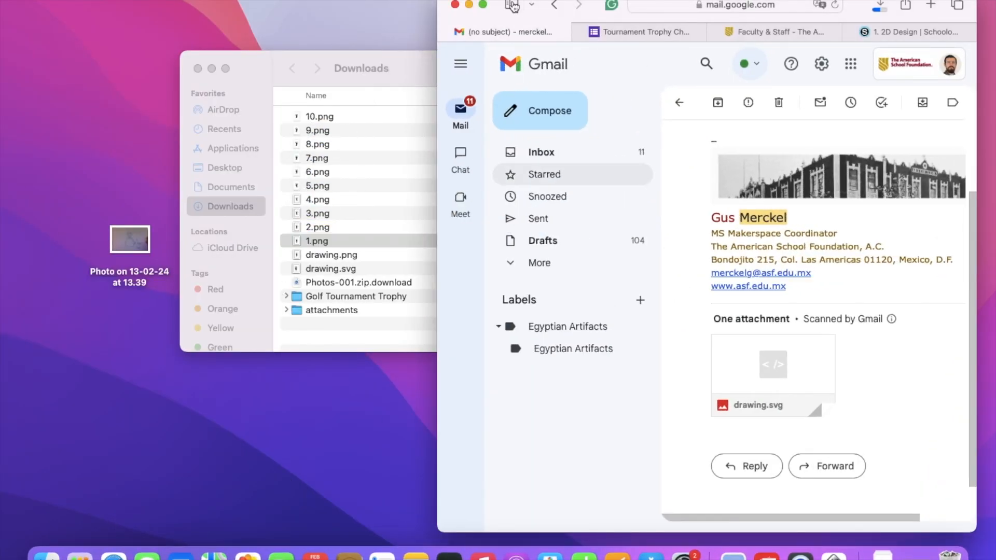
{"action": "left_click", "coordinate": [930, 5]}
{"action": "left_click", "coordinate": [482, 5]}
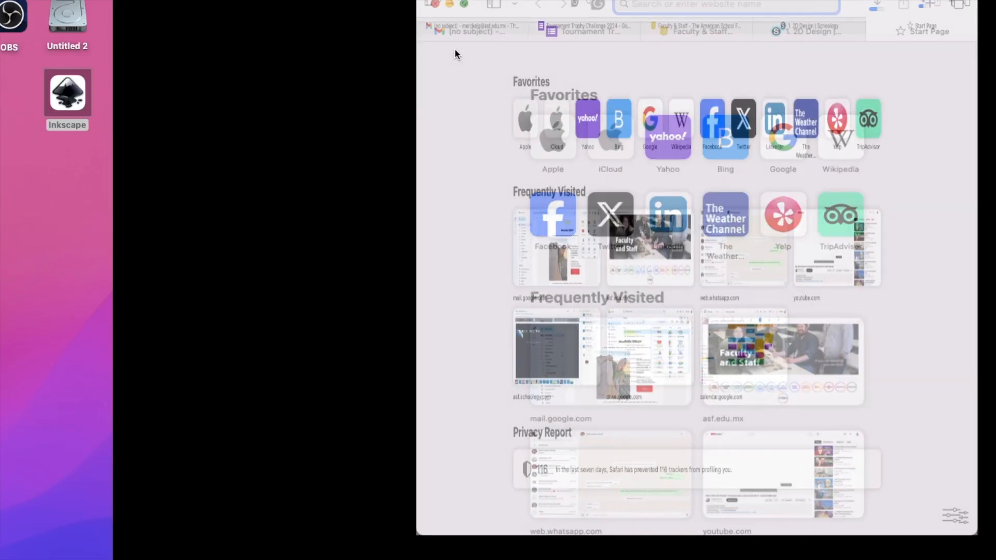
{"action": "type", "text": "gifm"}
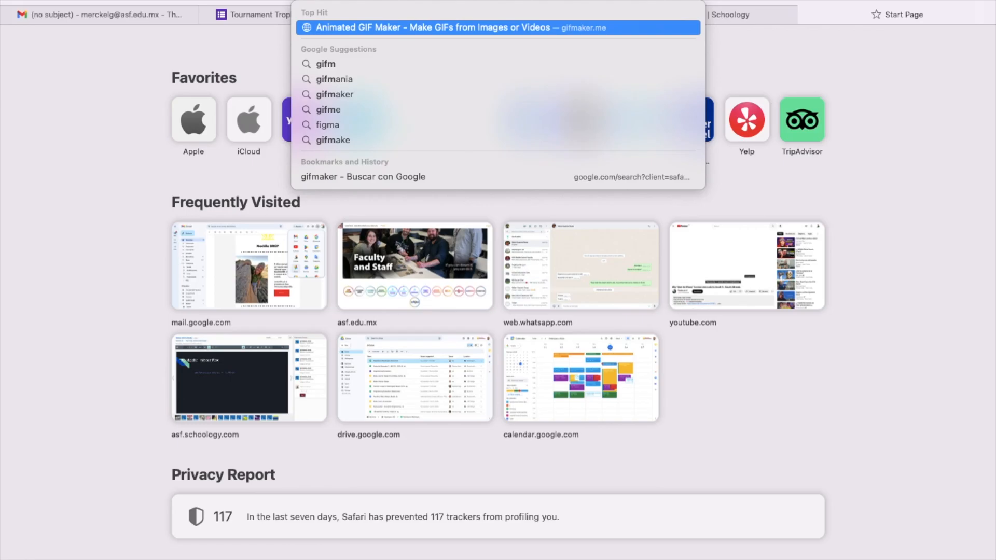
{"action": "key", "text": "Return"}
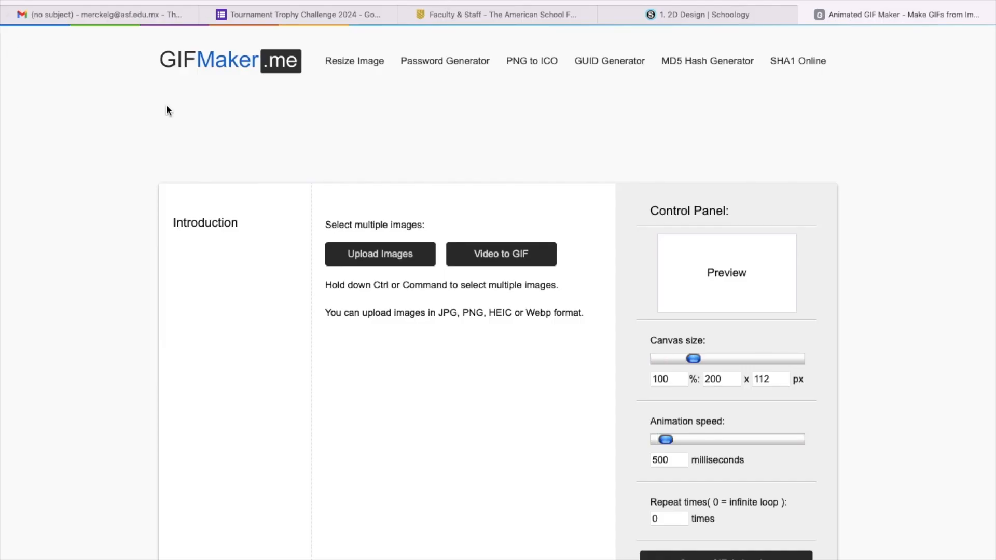
- Upload the ten frames 1.png through 10.png from the Downloads folder to the GIF maker
{"action": "left_click", "coordinate": [406, 265]}
{"action": "left_click", "coordinate": [543, 162]}
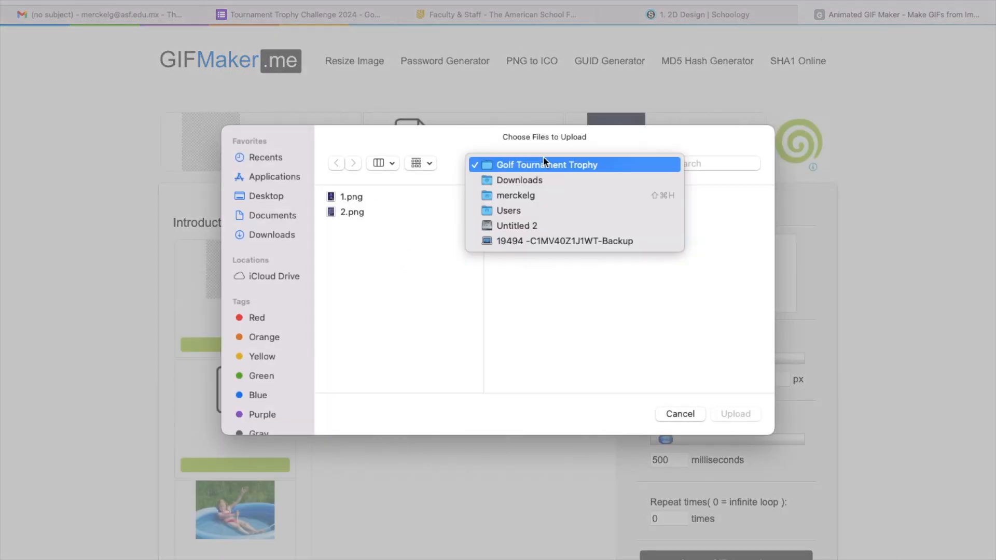
{"action": "left_click", "coordinate": [519, 180]}
{"action": "left_click", "coordinate": [383, 200]}
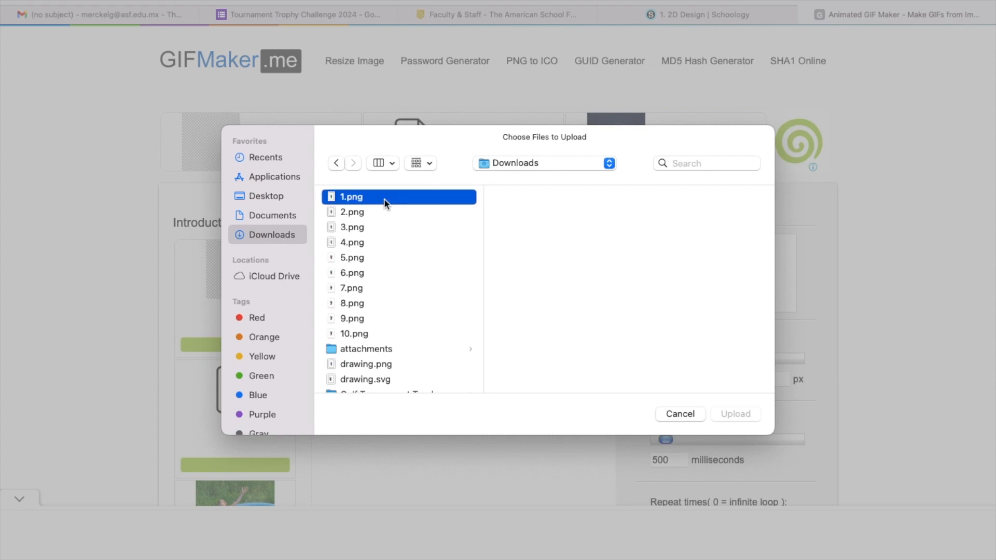
{"action": "left_click", "coordinate": [363, 213], "text": "shift"}
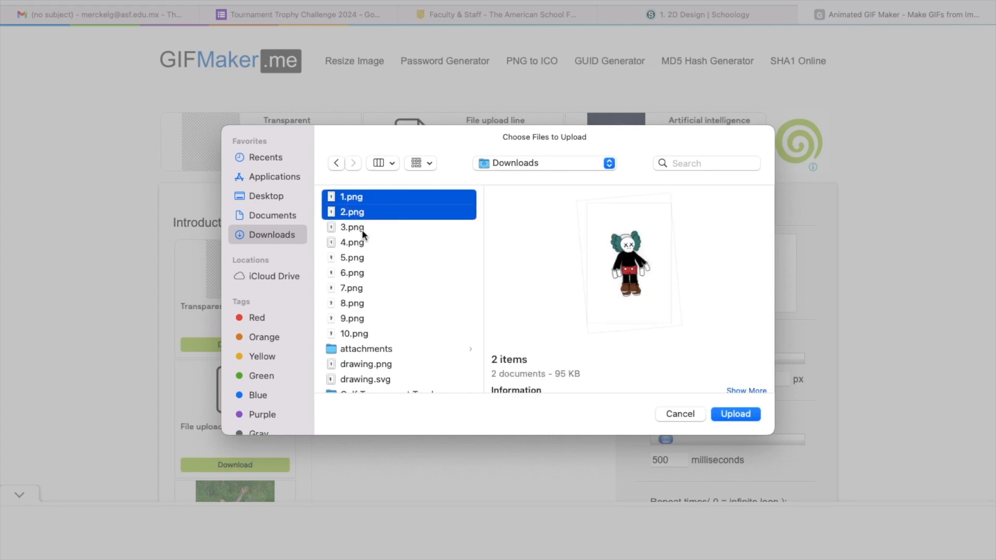
{"action": "left_click", "coordinate": [362, 229], "text": "shift"}
{"action": "left_click", "coordinate": [356, 334], "text": "shift"}
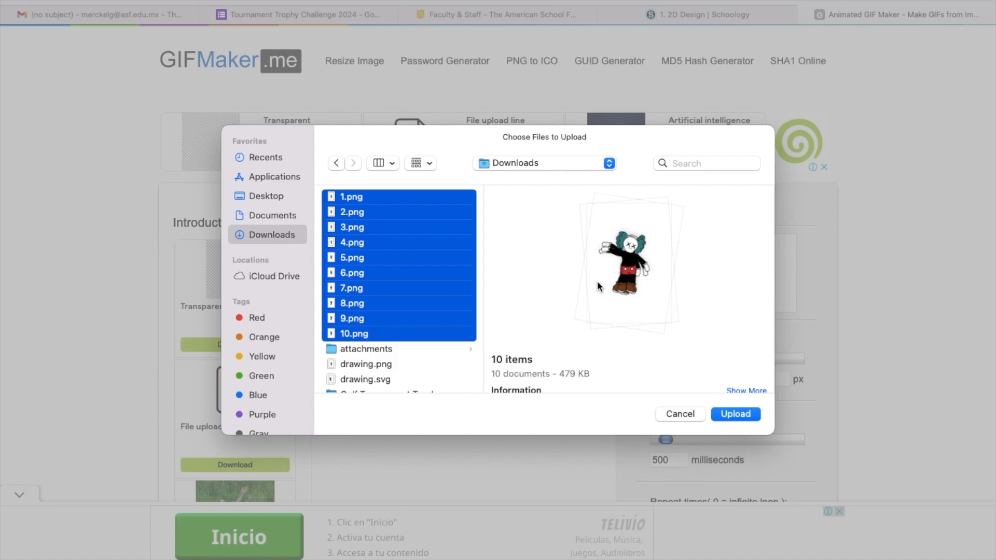
{"action": "left_click", "coordinate": [743, 415]}
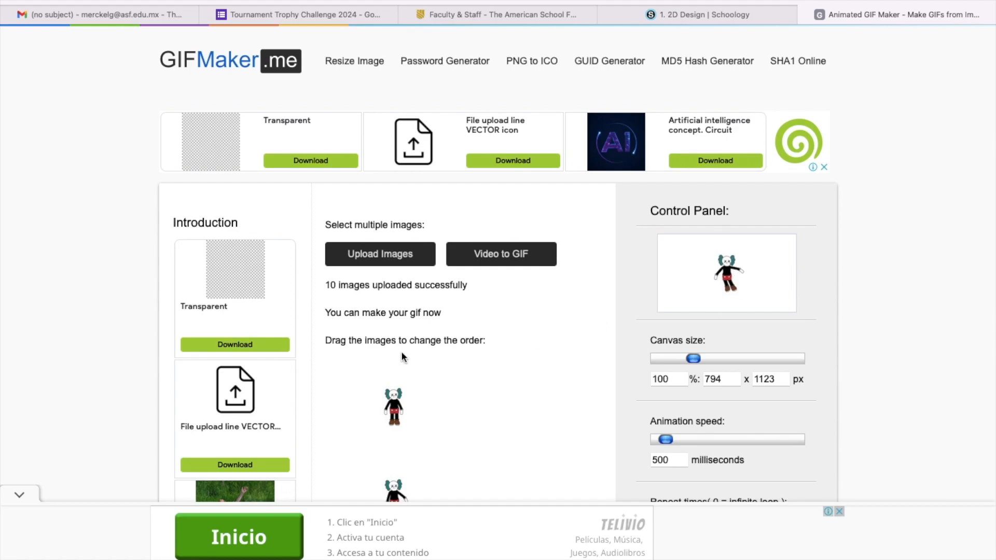
- Set the canvas size of the GIF to 124 %
{"action": "scroll", "coordinate": [390, 350], "scroll_direction": "down", "scroll_amount": 5}
{"action": "scroll", "coordinate": [433, 102], "scroll_direction": "down", "scroll_amount": 3}
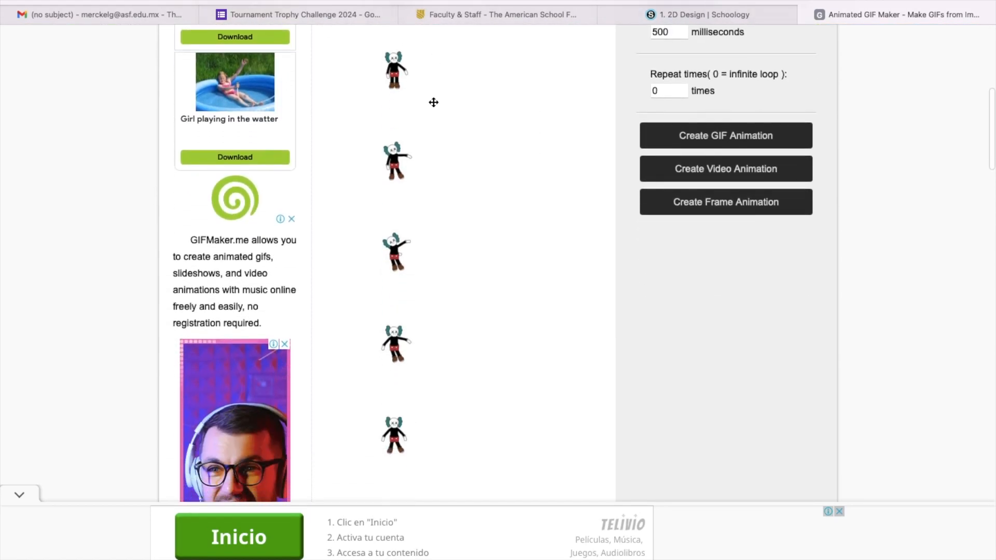
{"action": "scroll", "coordinate": [434, 100], "scroll_direction": "up", "scroll_amount": 7}
{"action": "scroll", "coordinate": [769, 196], "scroll_direction": "up", "scroll_amount": 2, "text": "ctrl"}
{"action": "scroll", "coordinate": [768, 196], "scroll_direction": "up", "scroll_amount": 3, "text": "ctrl"}
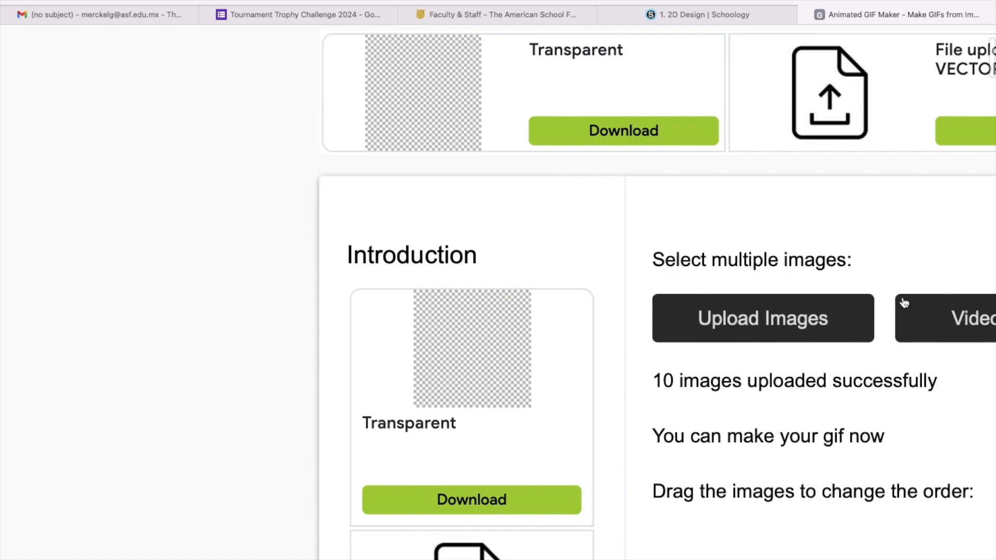
{"action": "scroll", "coordinate": [907, 333], "scroll_direction": "right", "scroll_amount": 8}
{"action": "scroll", "coordinate": [741, 367], "scroll_direction": "down", "scroll_amount": 4}
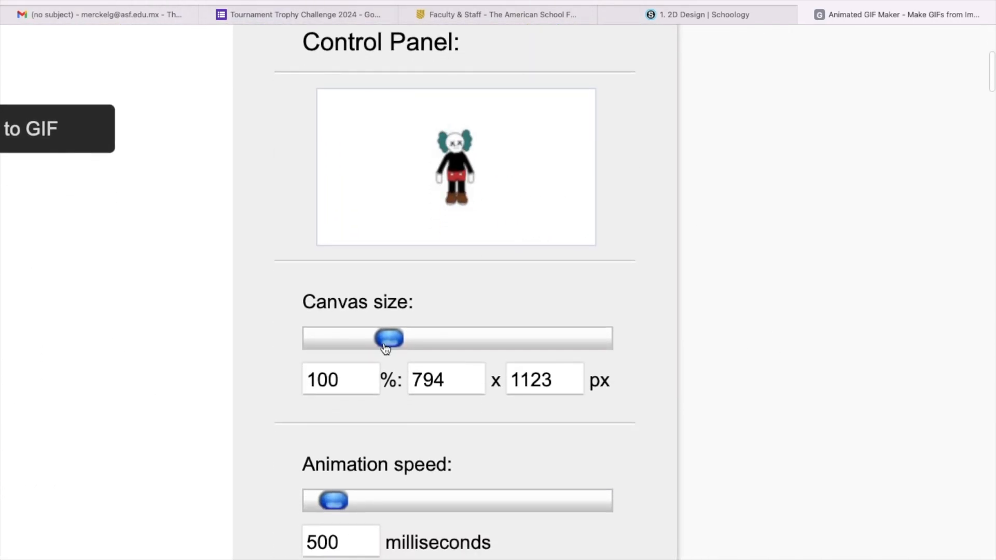
{"action": "mouse_move", "coordinate": [409, 349]}
{"action": "left_mouse_down"}
{"action": "mouse_move", "coordinate": [435, 346]}
{"action": "mouse_move", "coordinate": [413, 347]}
{"action": "mouse_move", "coordinate": [422, 346]}
{"action": "left_mouse_up"}
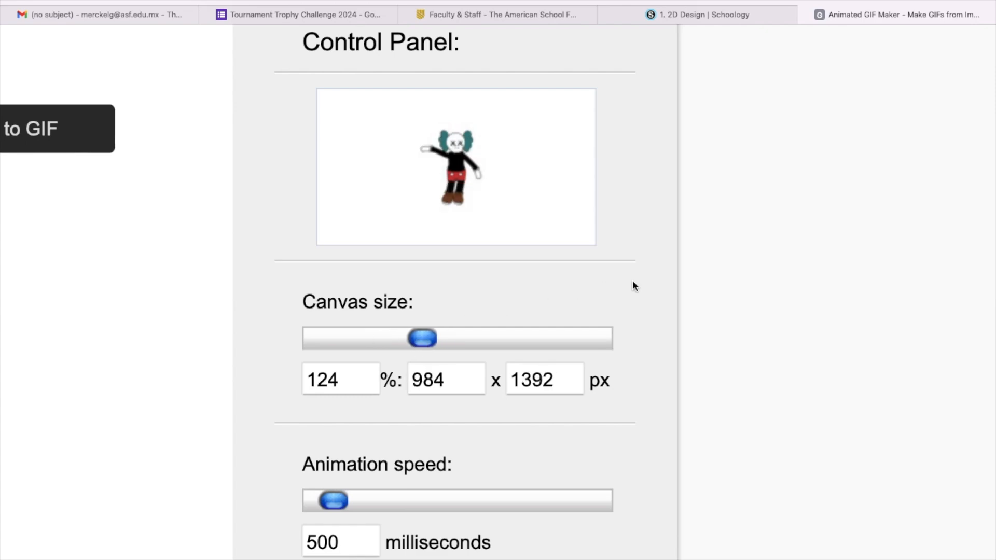
- Try out animation speeds of 8600, 0, 650 and 250 milliseconds in the preview
{"action": "scroll", "coordinate": [632, 284], "scroll_direction": "down", "scroll_amount": 1}
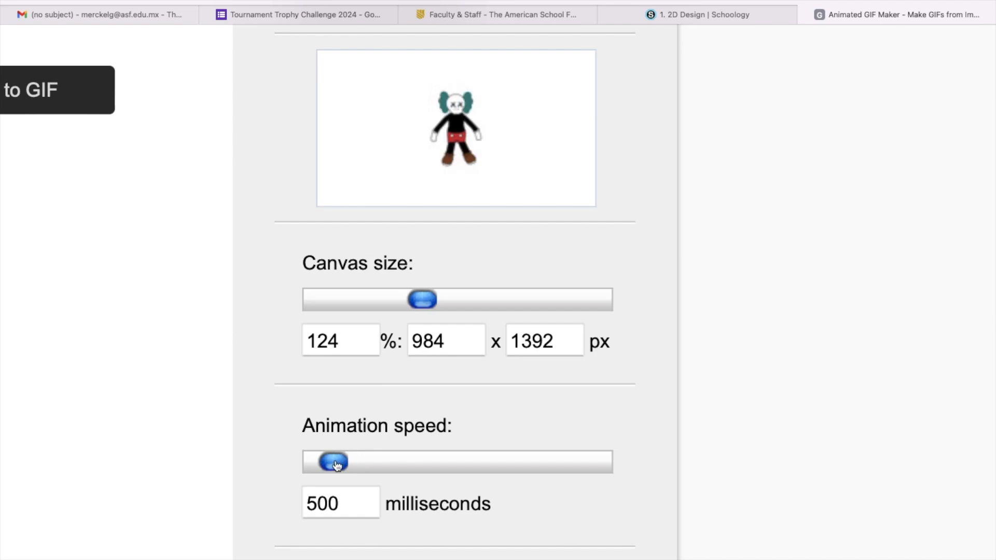
{"action": "left_click_drag", "start_coordinate": [334, 463], "coordinate": [547, 469]}
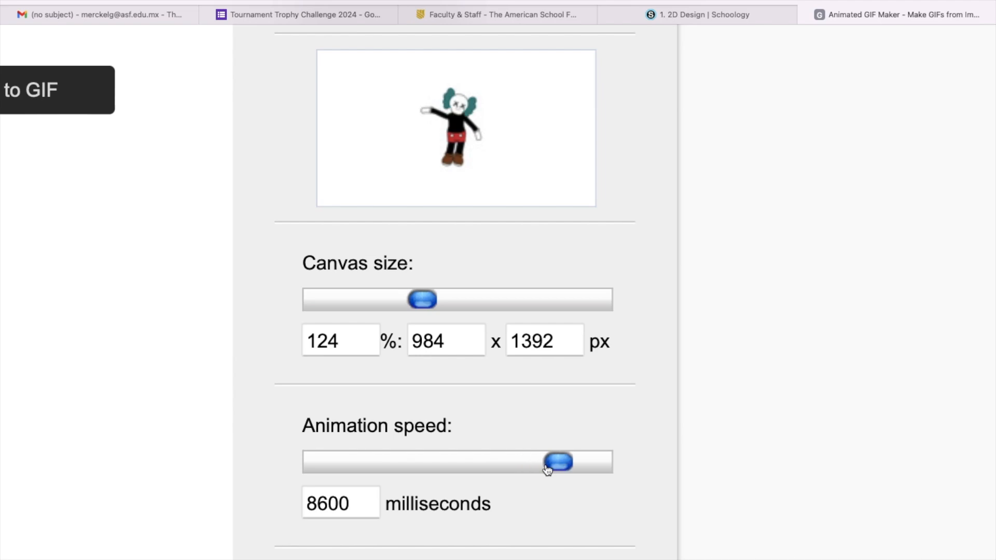
{"action": "left_click_drag", "start_coordinate": [542, 463], "coordinate": [306, 464]}
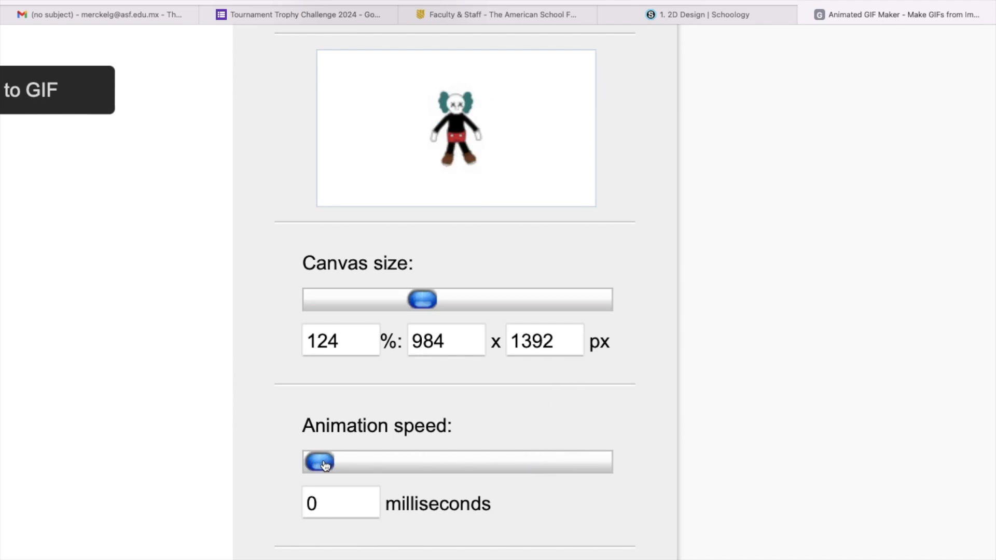
{"action": "mouse_move", "coordinate": [325, 465]}
{"action": "left_mouse_down"}
{"action": "mouse_move", "coordinate": [335, 466]}
{"action": "mouse_move", "coordinate": [308, 469]}
{"action": "left_mouse_up"}
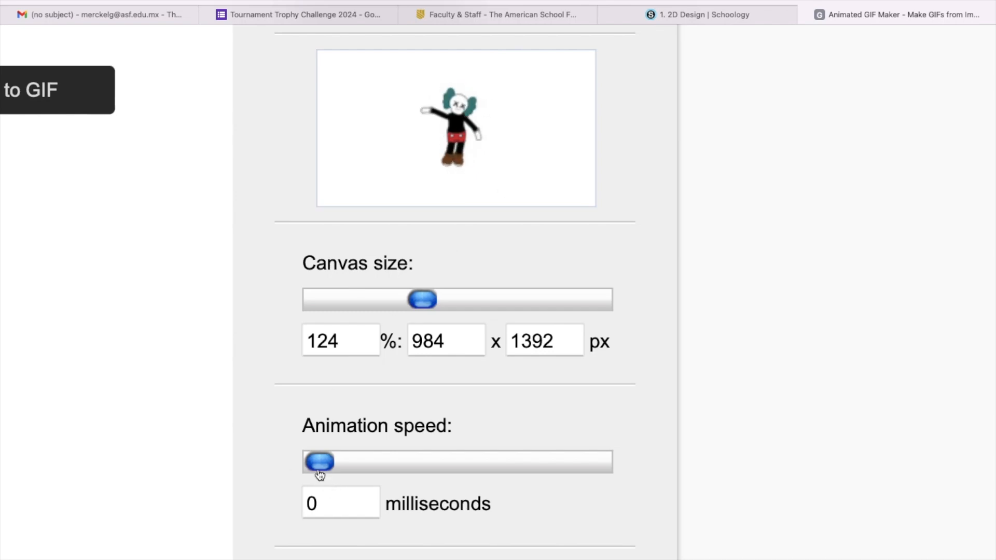
{"action": "left_click_drag", "start_coordinate": [325, 466], "coordinate": [338, 469]}
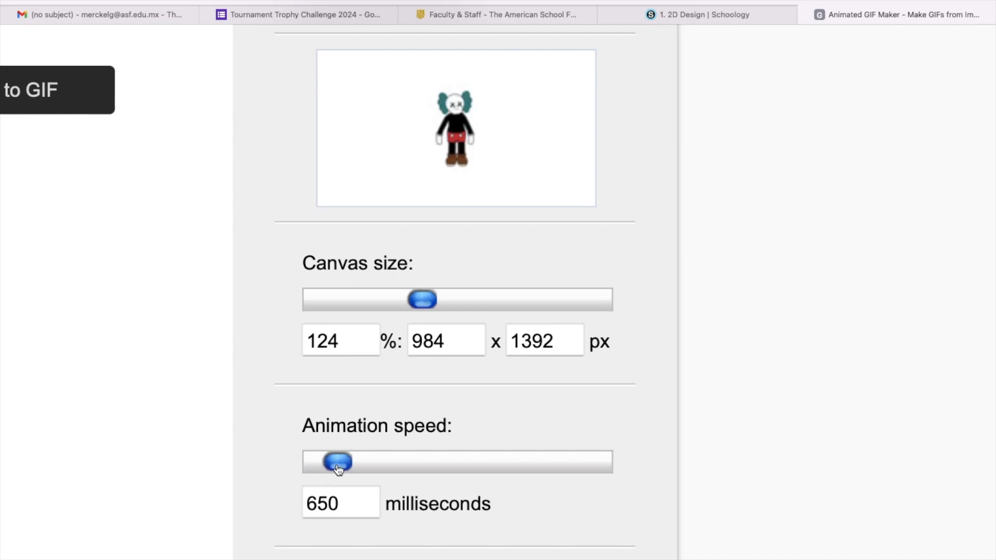
{"action": "mouse_move", "coordinate": [338, 469]}
{"action": "left_mouse_down"}
{"action": "mouse_move", "coordinate": [465, 469]}
{"action": "mouse_move", "coordinate": [325, 473]}
{"action": "left_mouse_up"}
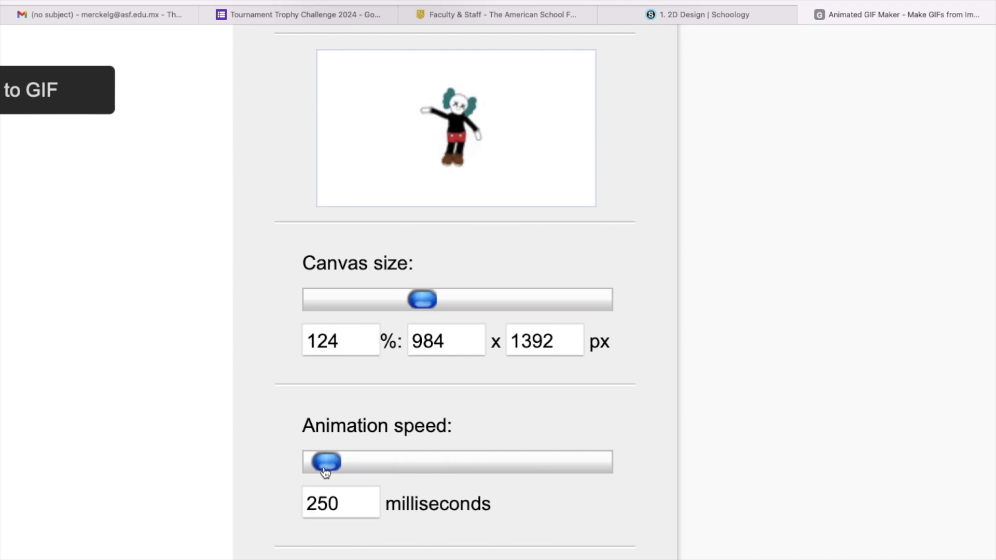
- Set the animation speed to 180 milliseconds
{"action": "double_click", "coordinate": [325, 513]}
{"action": "type", "text": "100"}
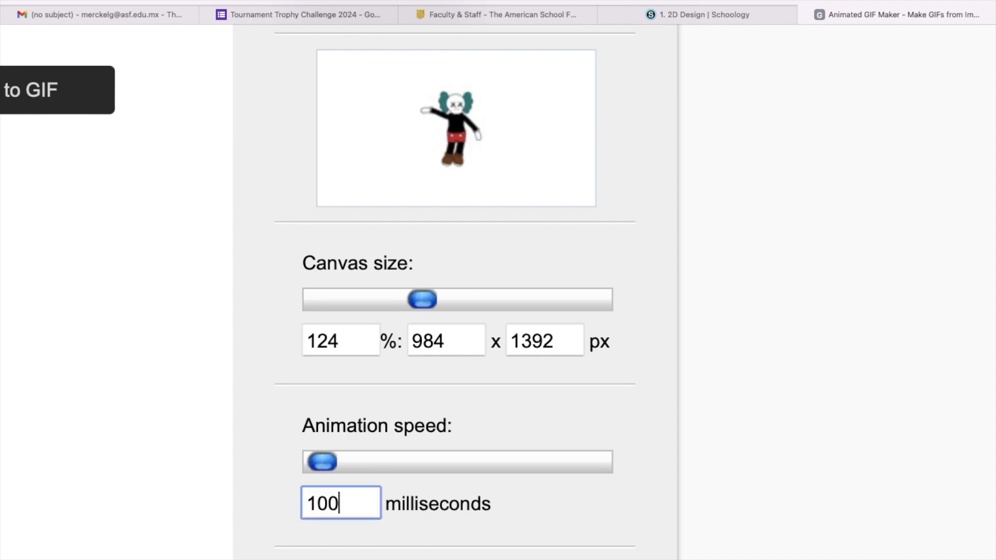
{"action": "key", "text": "BackSpace"}
{"action": "key", "text": "BackSpace"}
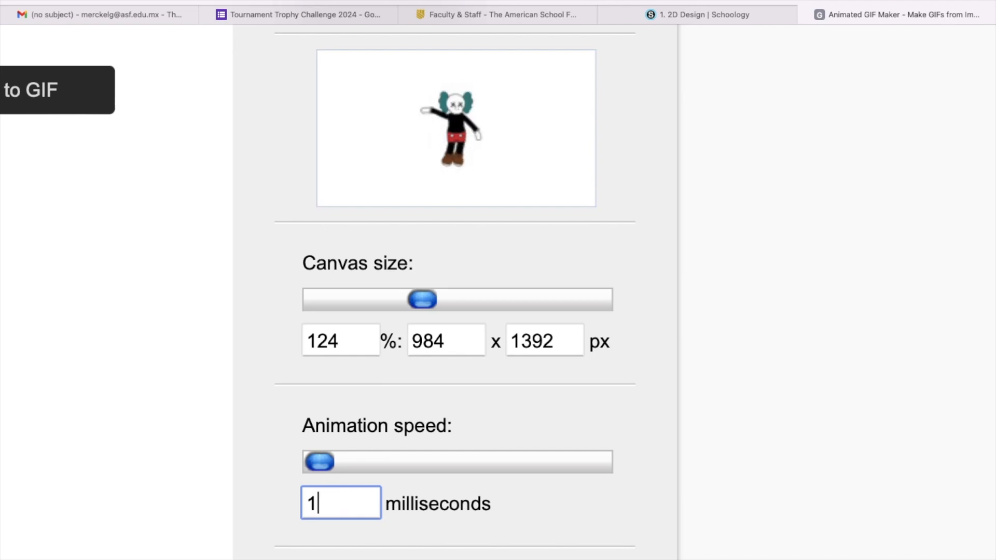
{"action": "type", "text": "80"}
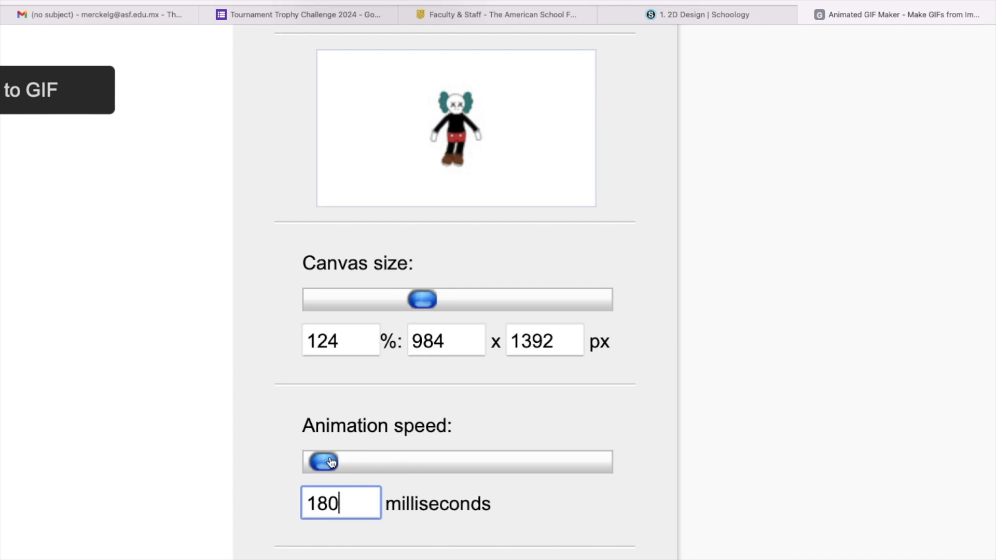
- Create the GIF animation from the uploaded frames and download it, allowing the download
{"action": "scroll", "coordinate": [331, 462], "scroll_direction": "down", "scroll_amount": 1}
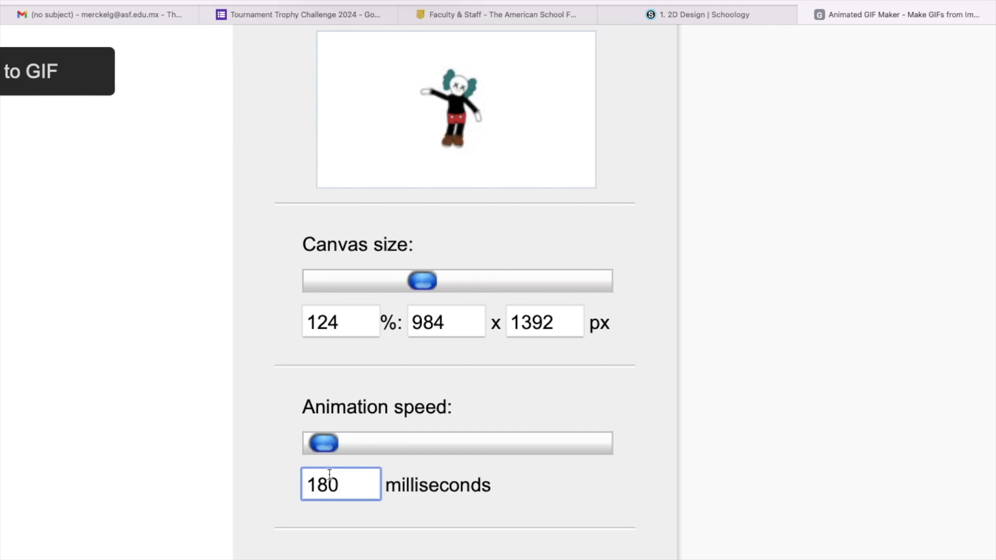
{"action": "scroll", "coordinate": [368, 469], "scroll_direction": "down", "scroll_amount": 7}
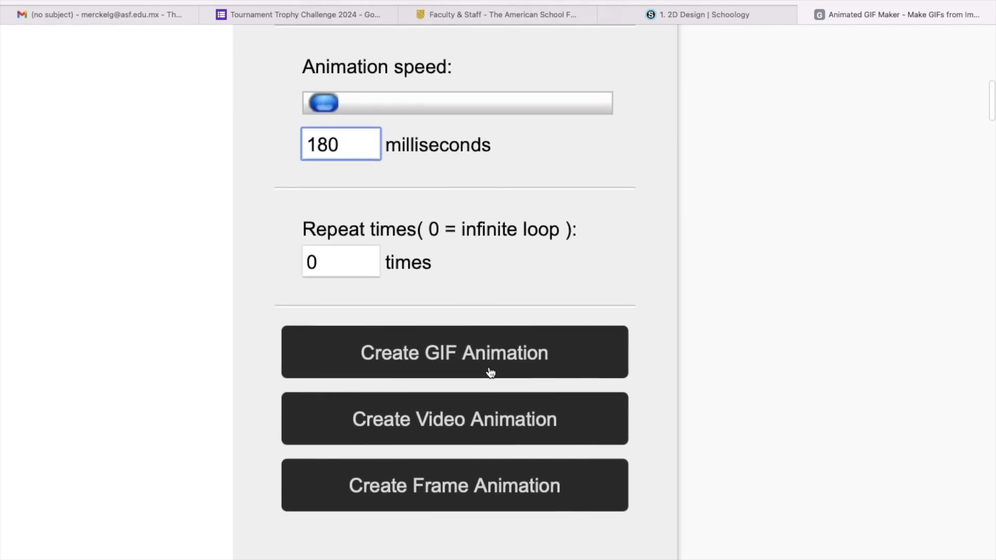
{"action": "left_click", "coordinate": [472, 356]}
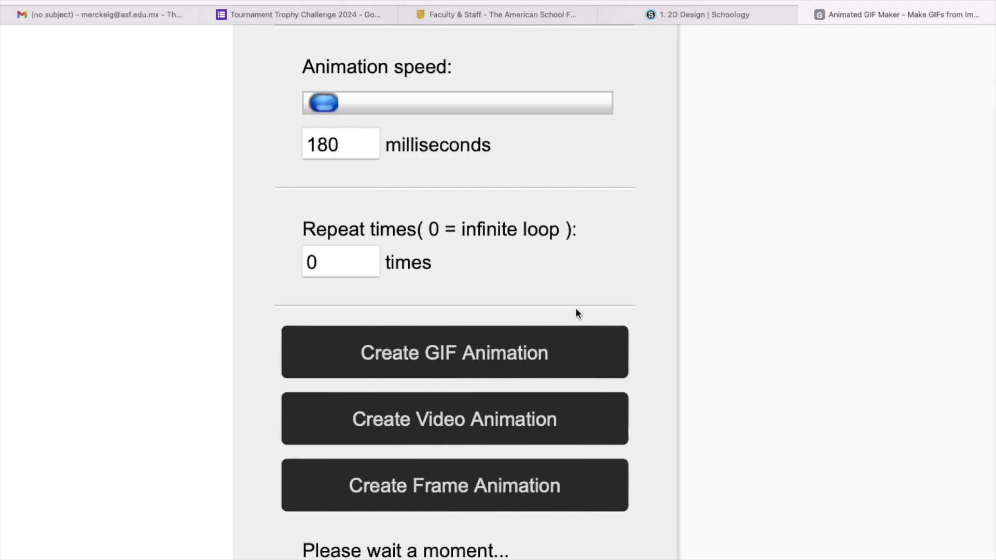
{"action": "scroll", "coordinate": [714, 300], "scroll_direction": "down", "scroll_amount": 5}
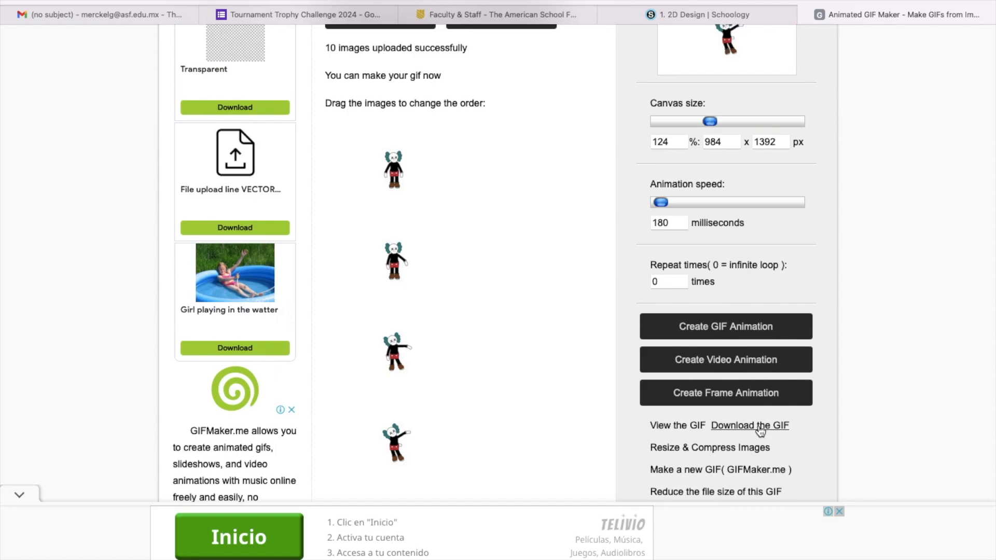
{"action": "left_click", "coordinate": [760, 429]}
{"action": "left_click", "coordinate": [616, 315]}
- Open the downloaded gifmaker_me.gif, look through its first four frames and close the preview
{"action": "left_click", "coordinate": [882, 556]}
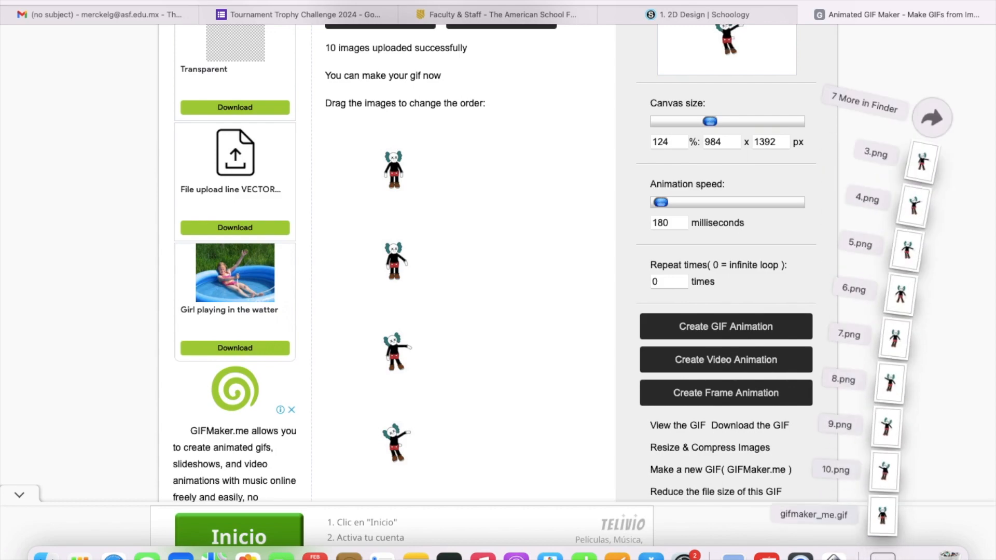
{"action": "left_click", "coordinate": [887, 517]}
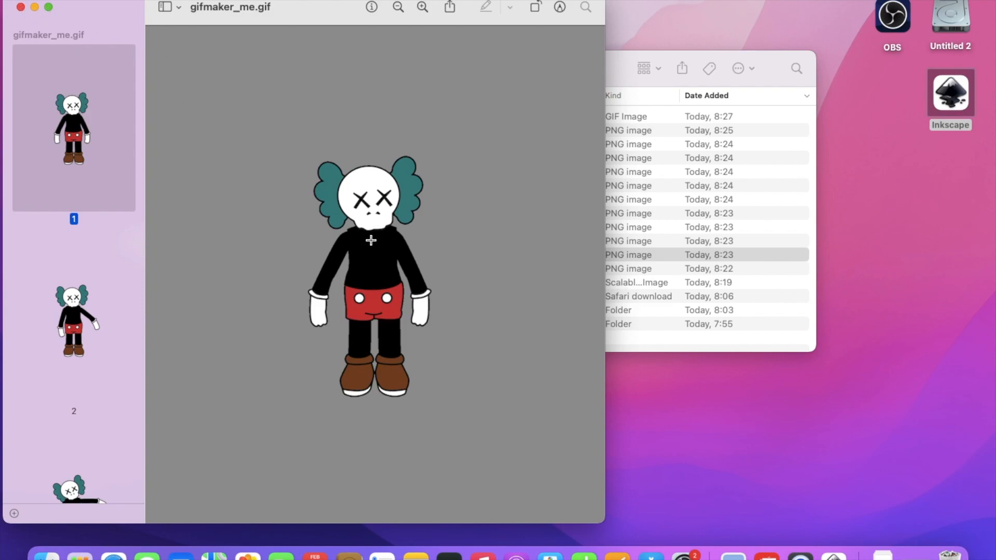
{"action": "key", "text": "Down"}
{"action": "key", "text": "Down"}
{"action": "key", "text": "Down"}
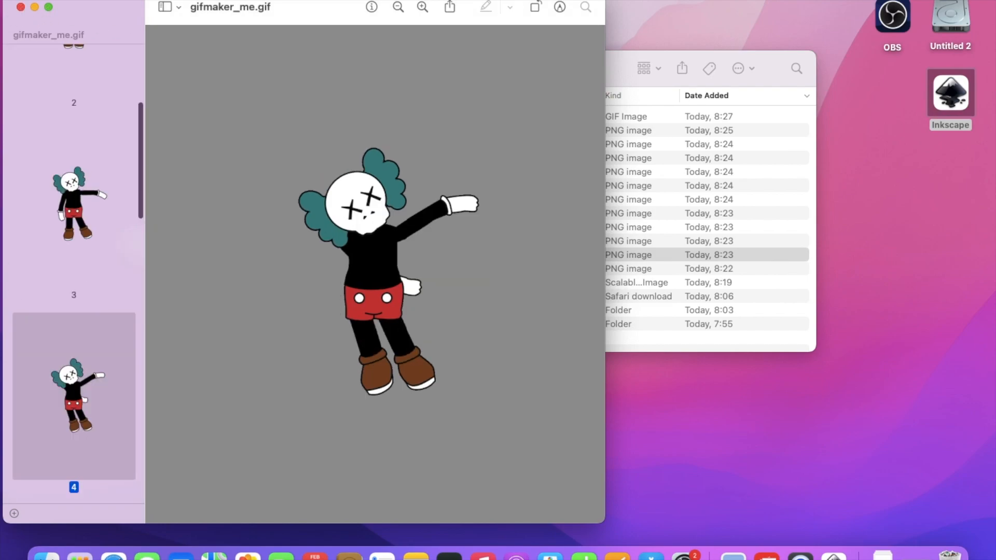
{"action": "left_click", "coordinate": [21, 8]}
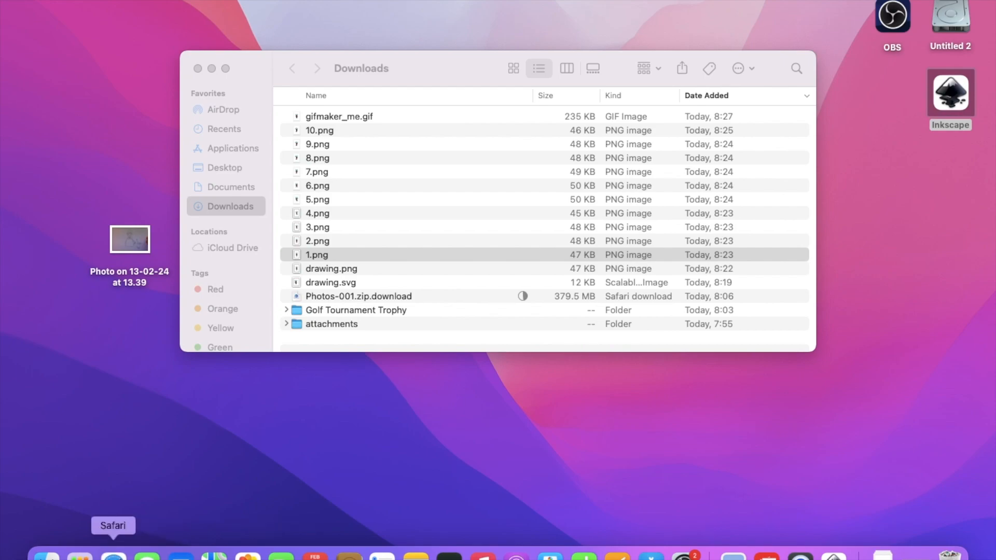
- Switch back to Safari and dismiss the advertisement covering the GIF maker page
{"action": "left_click", "coordinate": [114, 555]}
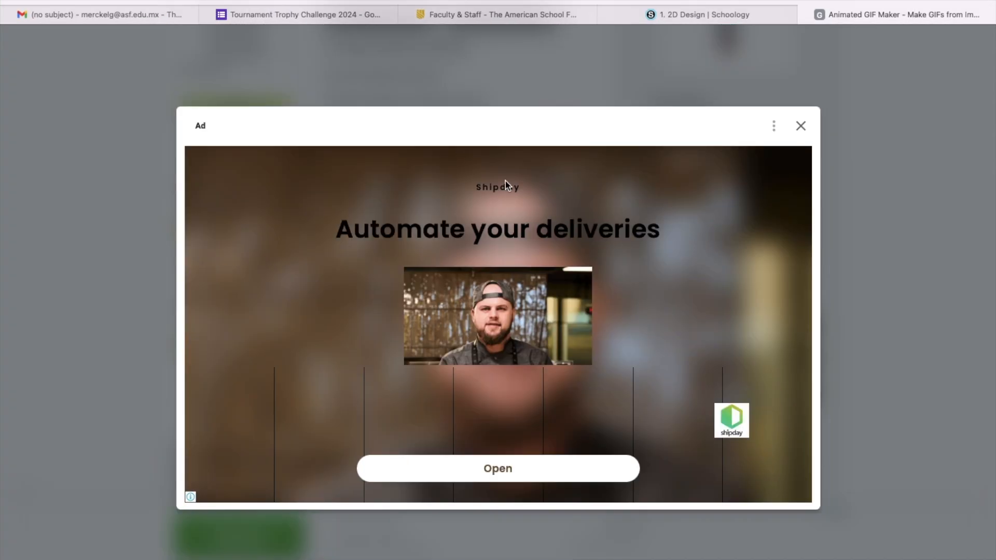
{"action": "left_click", "coordinate": [802, 127]}
{"action": "mouse_move", "coordinate": [950, 5]}
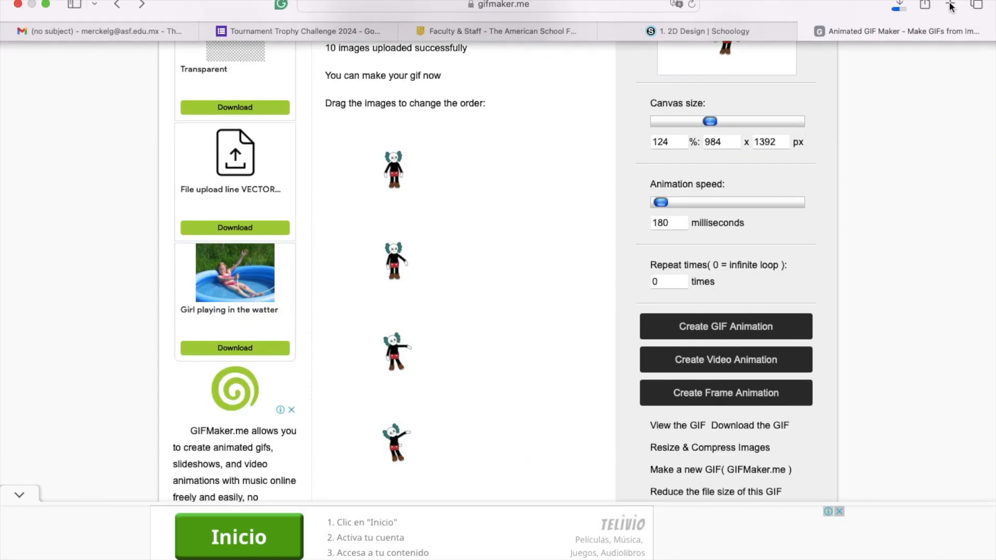
- Open Google Slides from the Gmail tab and create a blank presentation
{"action": "left_click", "coordinate": [122, 17]}
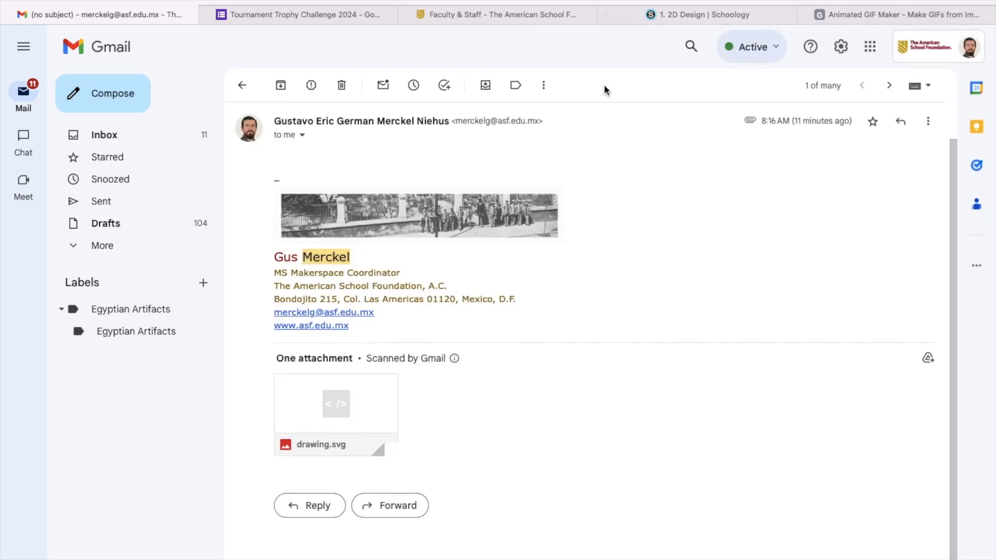
{"action": "left_click", "coordinate": [871, 48]}
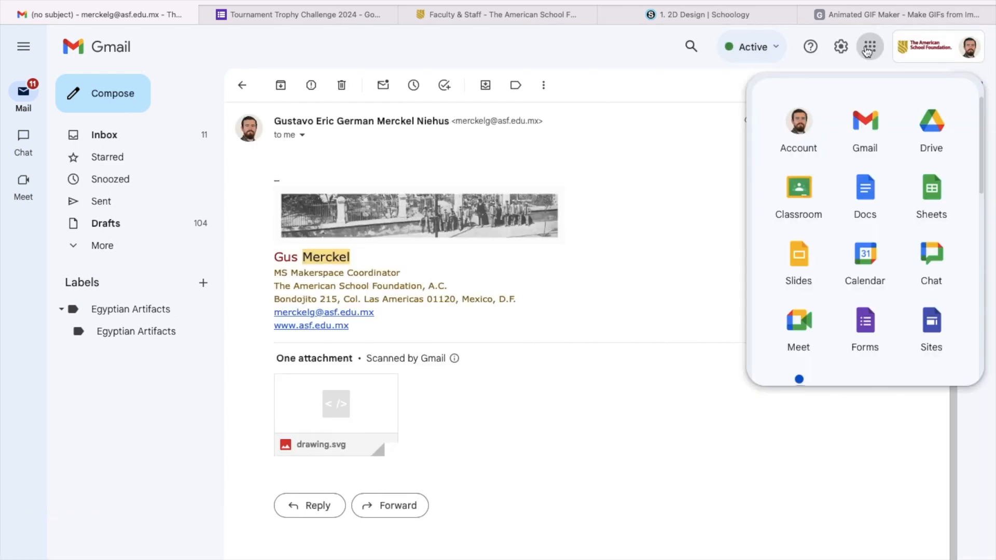
{"action": "scroll", "coordinate": [849, 313], "scroll_direction": "down", "scroll_amount": 5}
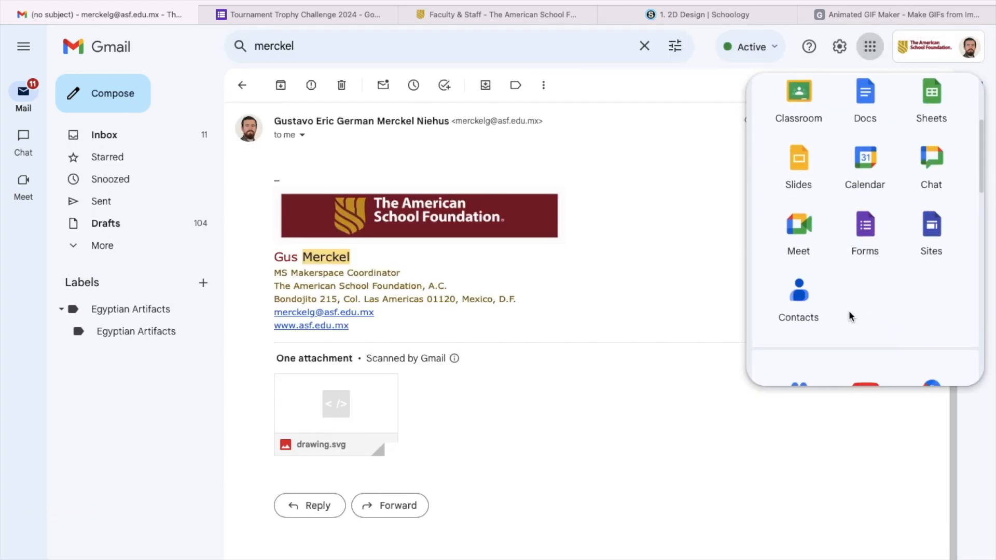
{"action": "scroll", "coordinate": [846, 301], "scroll_direction": "up", "scroll_amount": 5}
{"action": "left_click", "coordinate": [796, 250]}
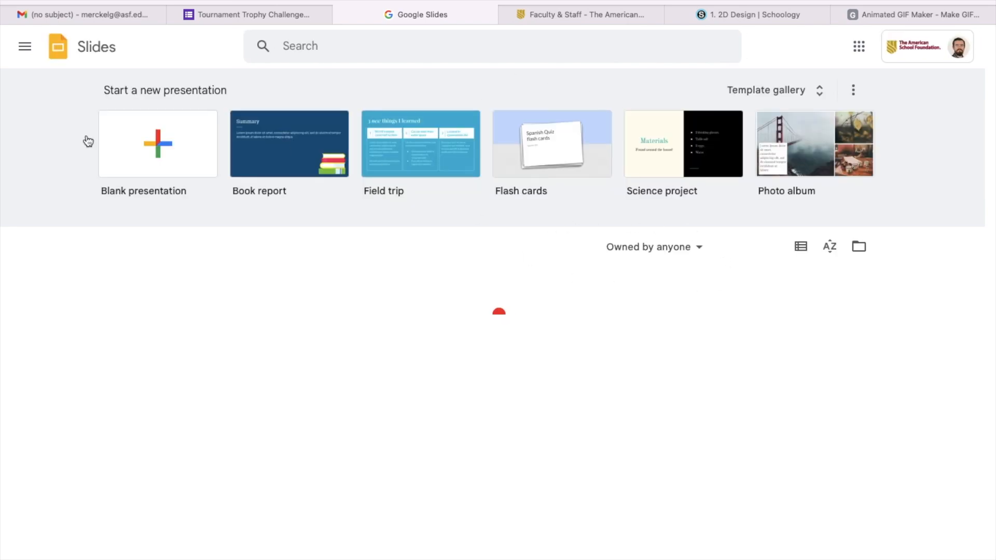
{"action": "left_click", "coordinate": [131, 147]}
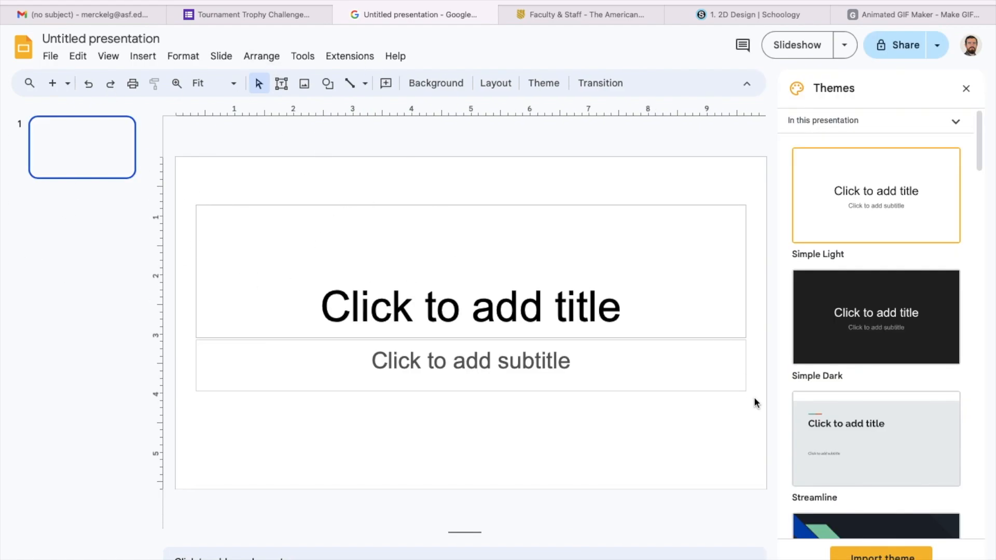
- Insert gifmaker_me.gif from the Downloads folder into the first slide as an image
{"action": "left_click_drag", "start_coordinate": [765, 443], "coordinate": [254, 125]}
{"action": "left_click_drag", "start_coordinate": [148, 58], "coordinate": [148, 58]}
{"action": "left_click", "coordinate": [148, 57]}
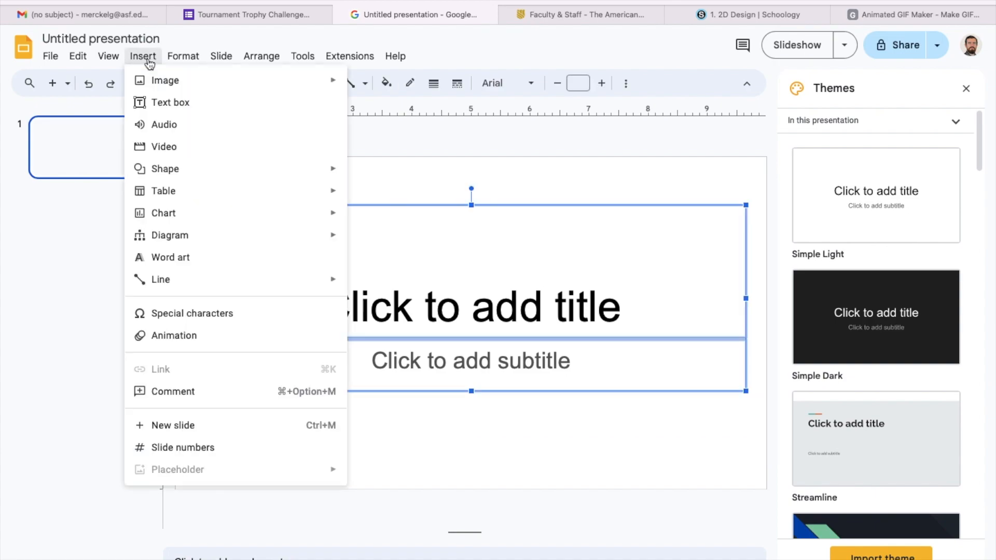
{"action": "left_click", "coordinate": [200, 81]}
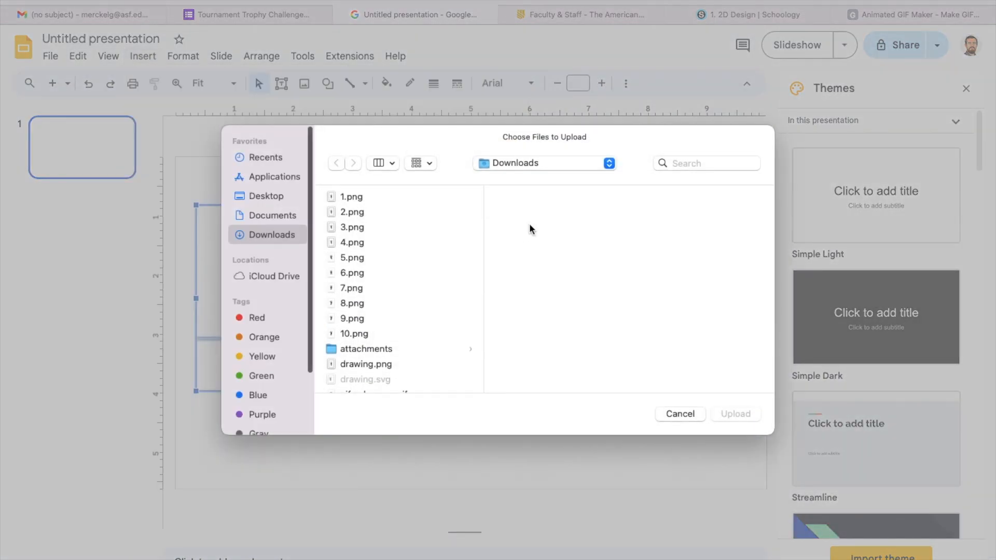
{"action": "left_click", "coordinate": [376, 365]}
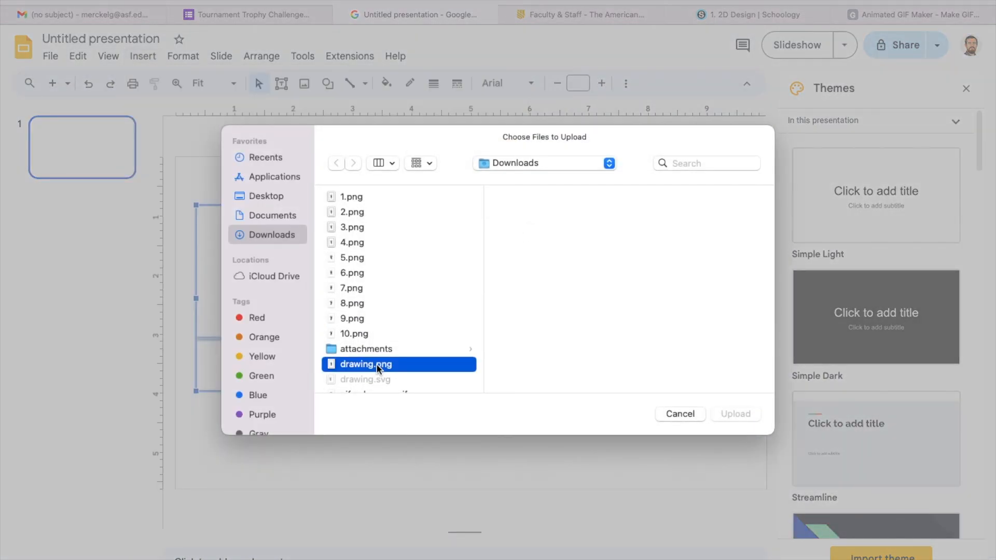
{"action": "scroll", "coordinate": [401, 357], "scroll_direction": "down", "scroll_amount": 3}
{"action": "left_click", "coordinate": [400, 351]}
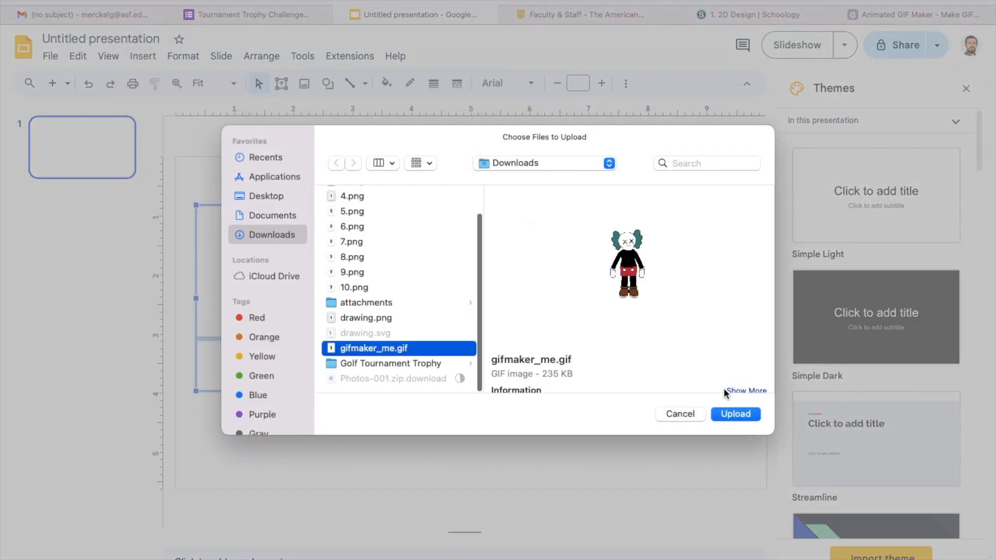
{"action": "left_click", "coordinate": [738, 415]}
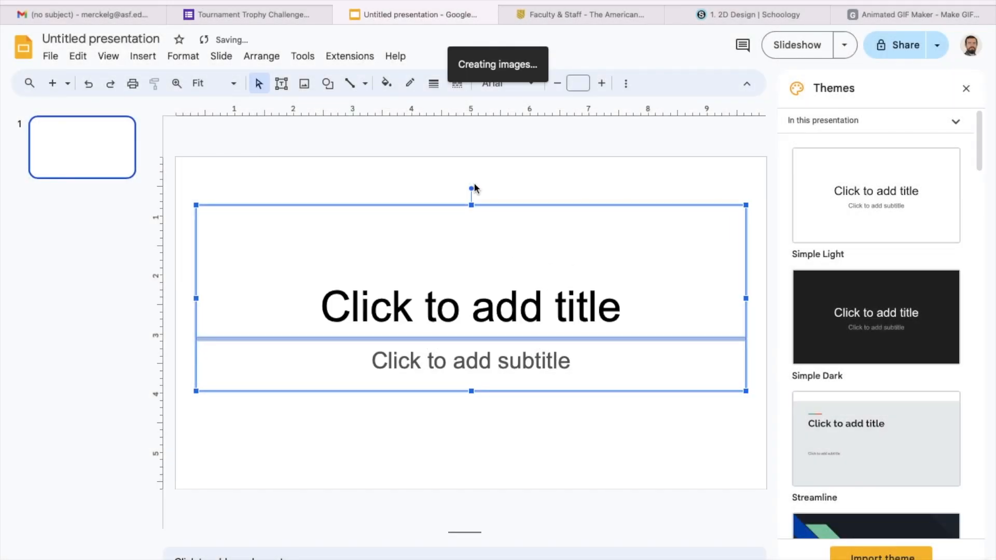
- Delete the subtitle placeholder from the title slide
{"action": "left_click", "coordinate": [246, 218]}
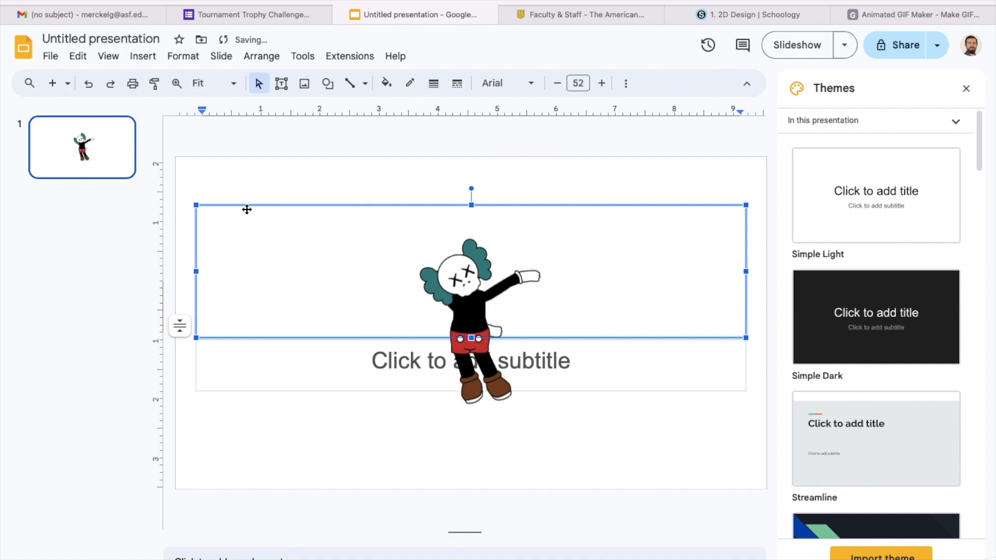
{"action": "left_click", "coordinate": [256, 391]}
{"action": "key", "text": "Delete"}
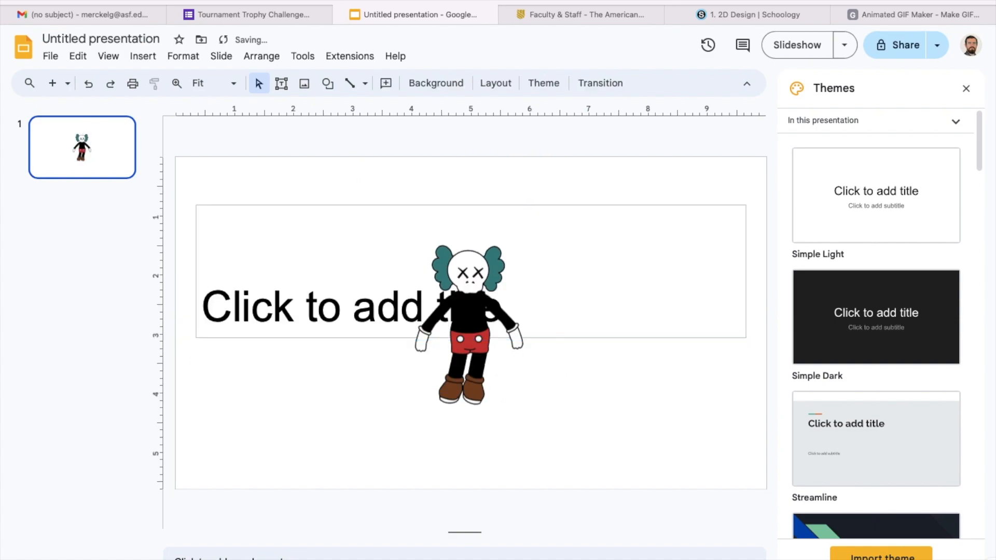
- Delete the title placeholder so only the animated character stays on the slide
{"action": "left_click", "coordinate": [269, 313]}
{"action": "left_click", "coordinate": [322, 209]}
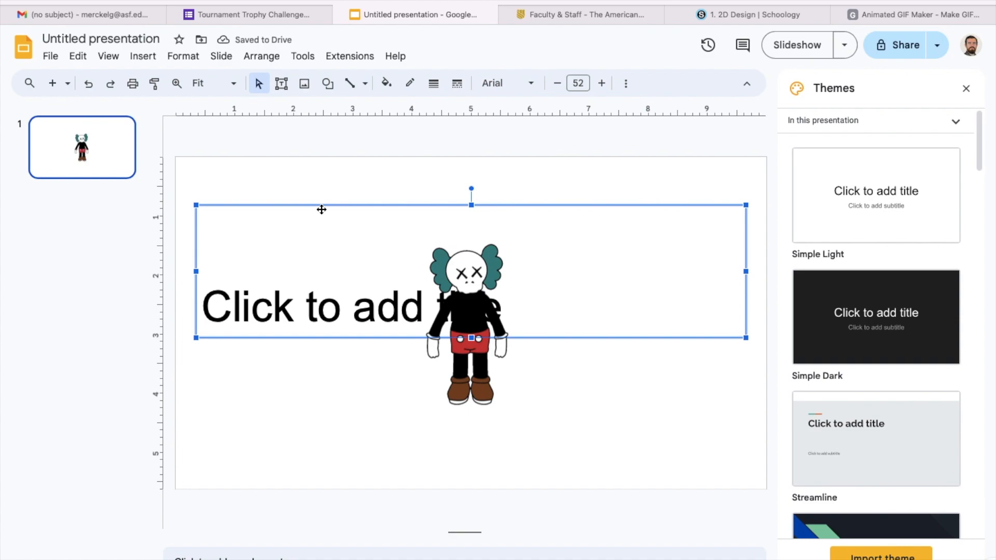
{"action": "key", "text": "Delete"}
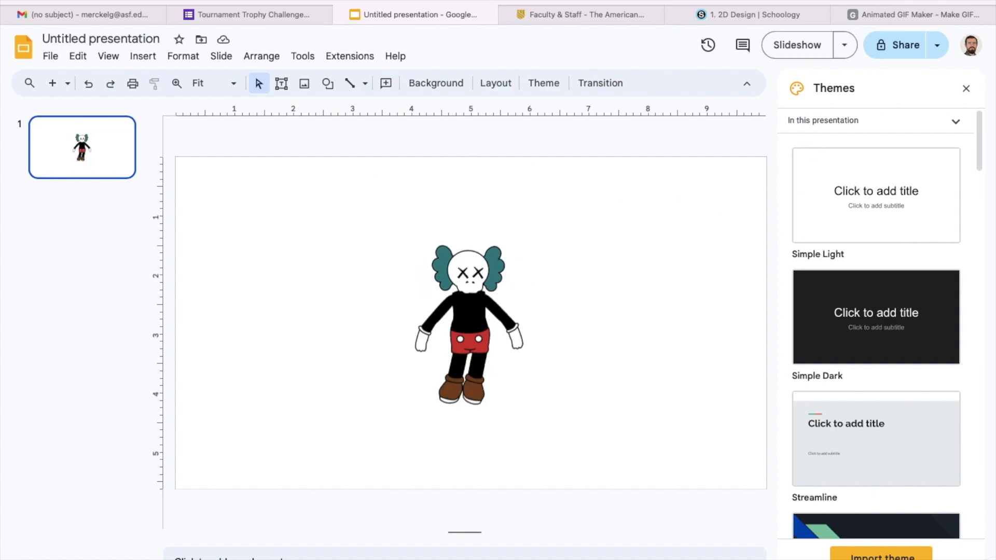
- Open the GIPHY website in a new browser tab and go to its upload page
{"action": "key", "text": "super+t"}
{"action": "type", "text": "gi"}
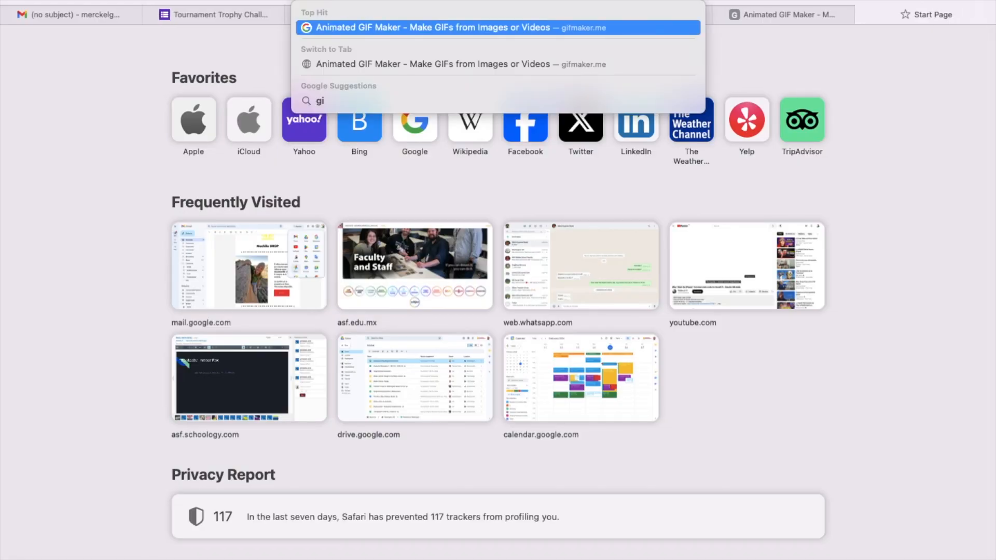
{"action": "type", "text": "ph"}
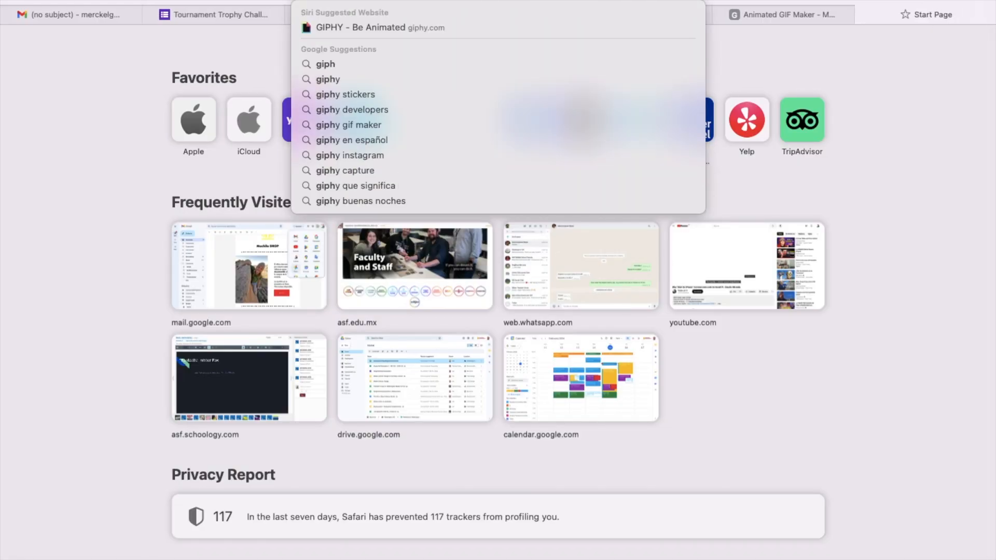
{"action": "left_click", "coordinate": [458, 29]}
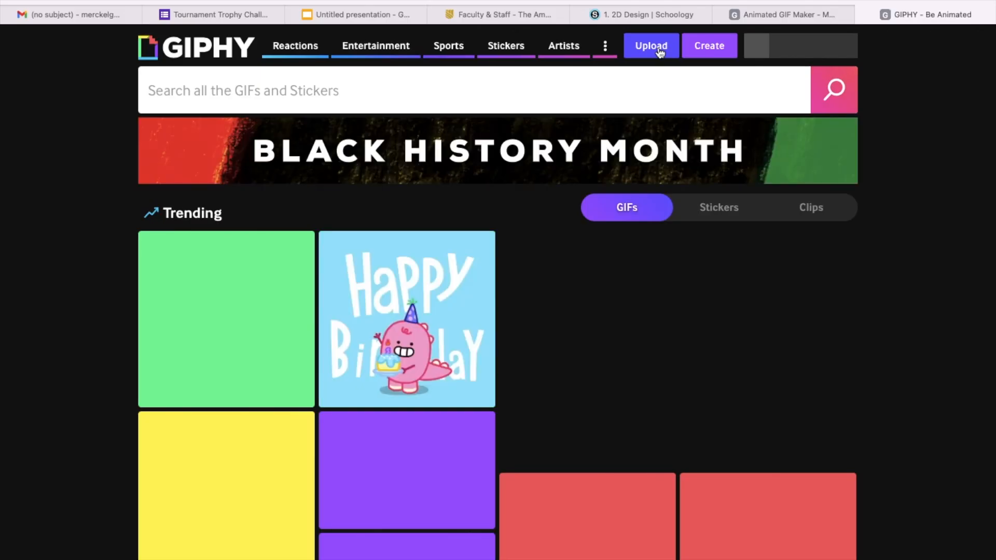
{"action": "left_click", "coordinate": [659, 50]}
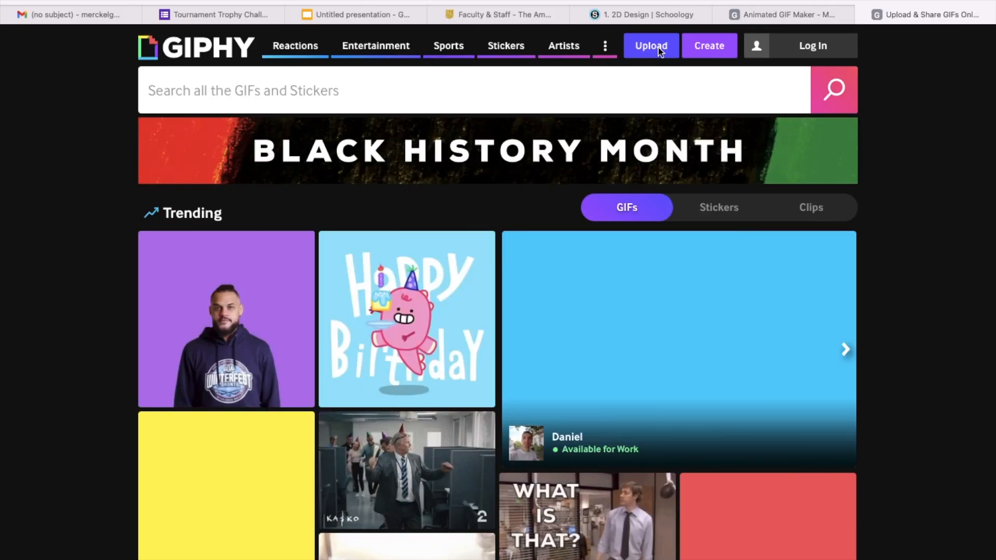